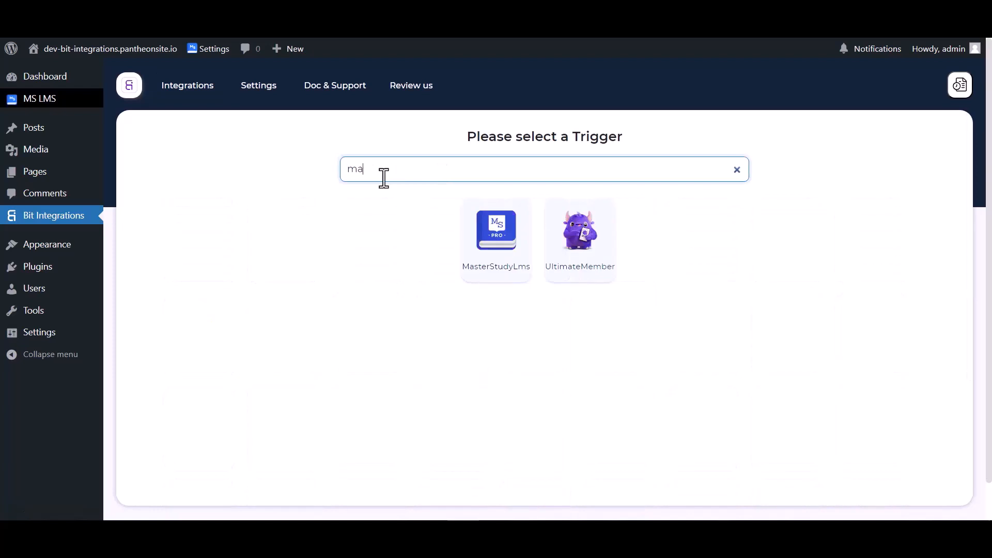
Step: Set MasterStudyLms as the trigger, with the task User Enrolled in a Course and the course Bit Integrations
click(498, 263)
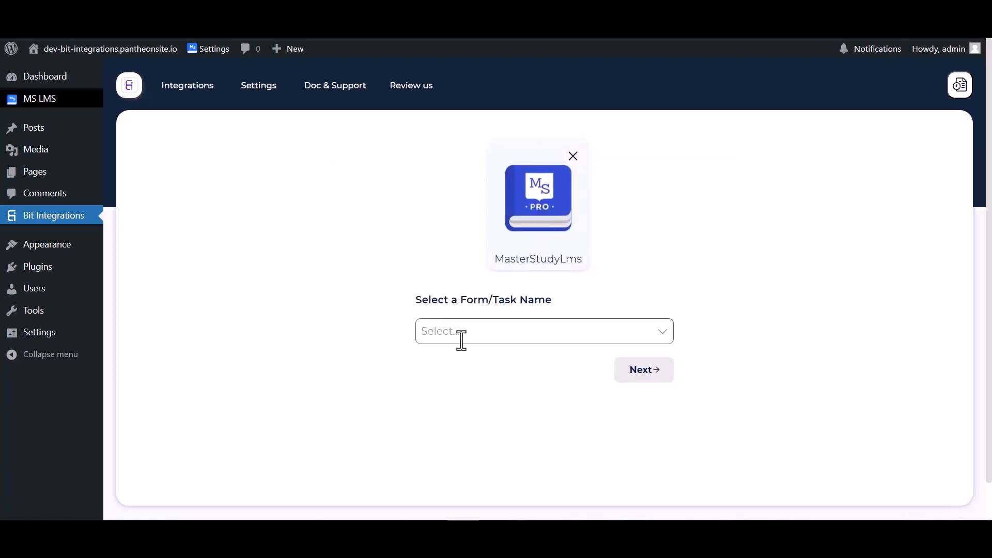
click(462, 336)
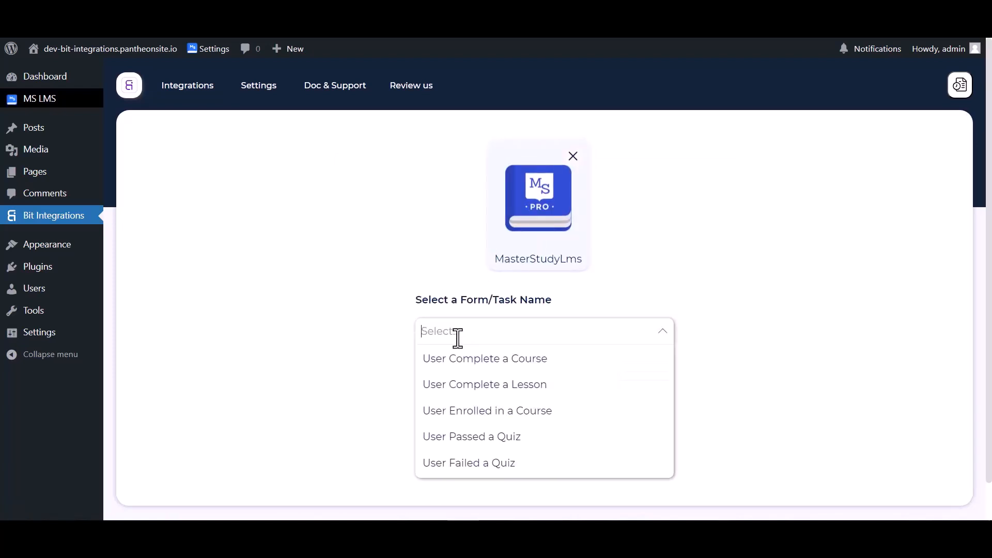
click(464, 412)
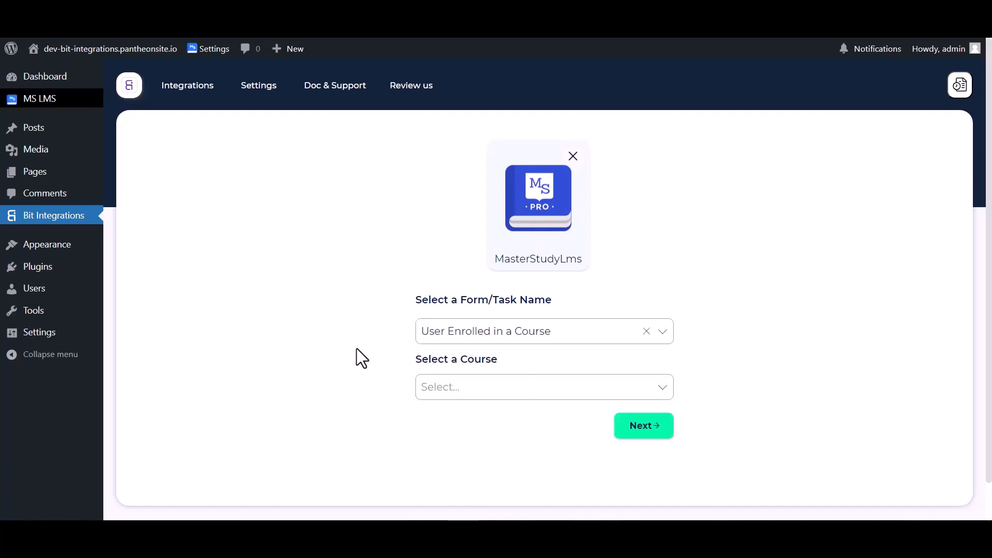
click(451, 391)
click(457, 360)
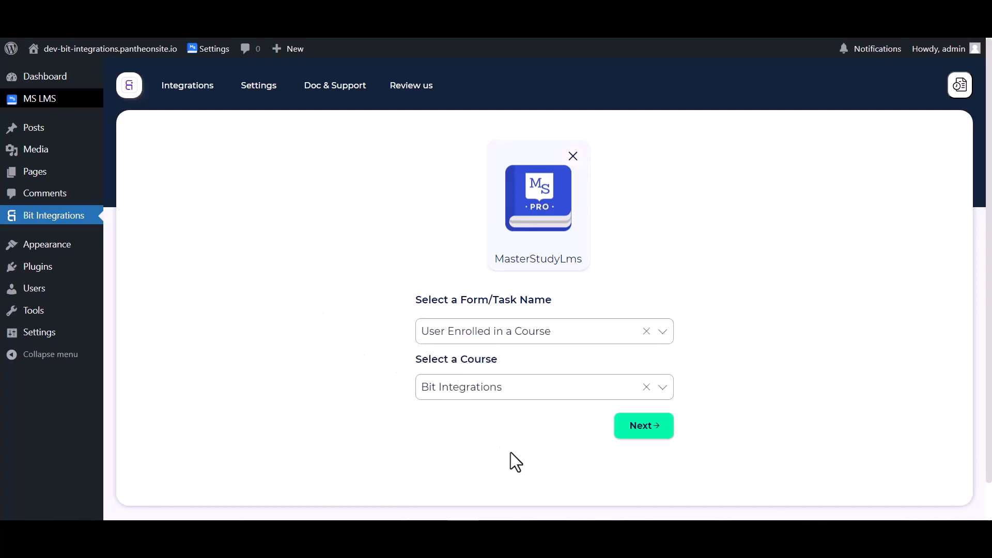
click(634, 433)
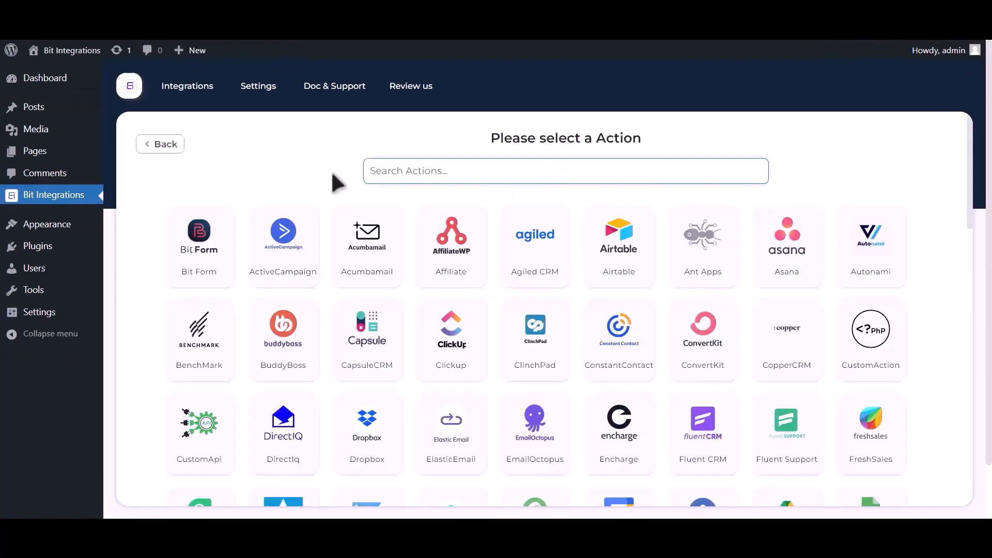
Step: Search the actions for "google sheet" and choose Google Sheet as the integration's action
text(go)
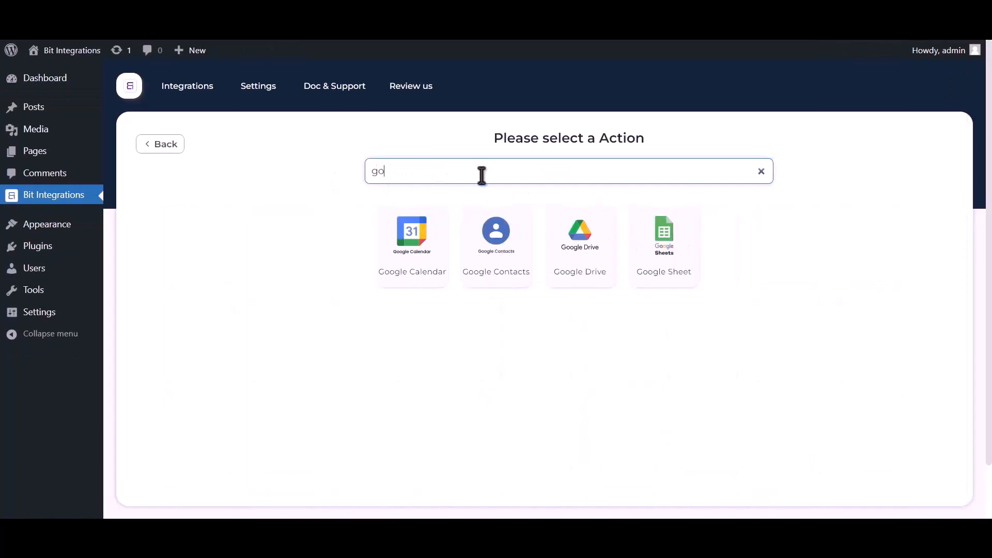
text(ogle sh)
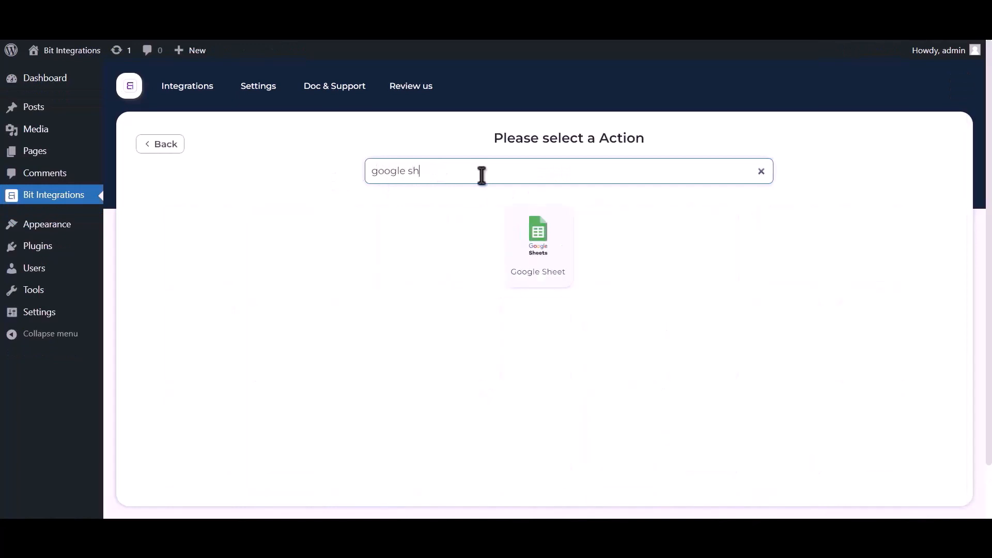
text(eet)
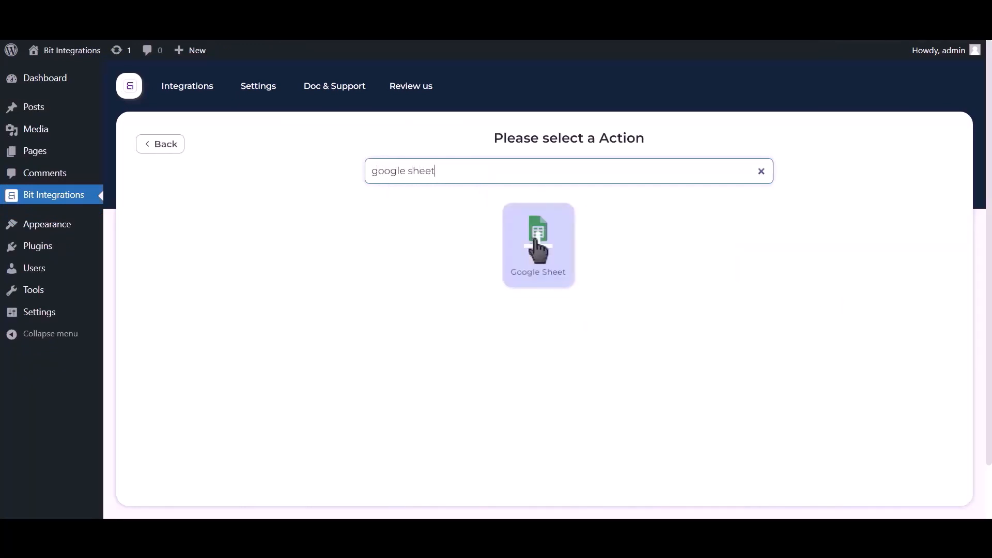
click(538, 250)
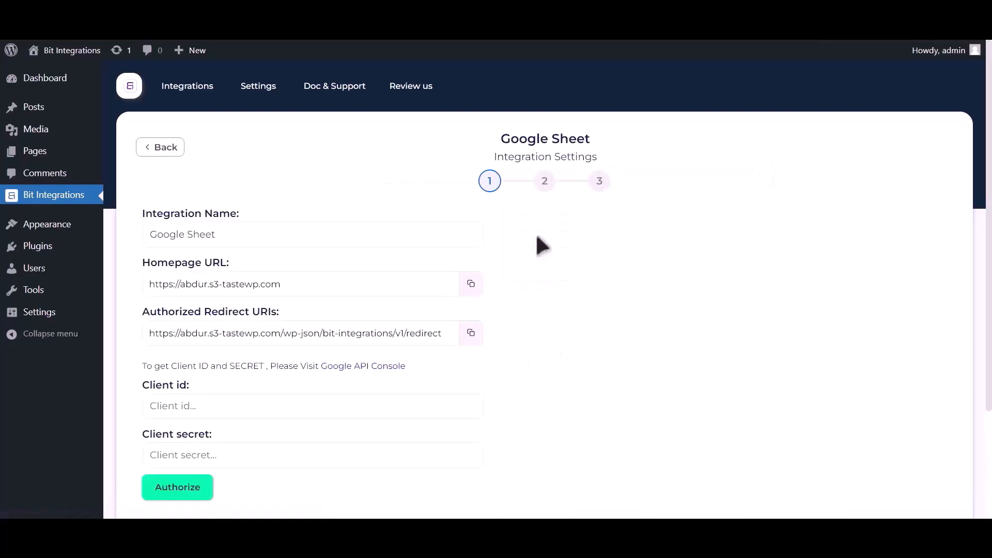
Step: Go to the Google API Console from the integration settings and enable the Google Drive API for My First Project
drag(143, 366, 320, 363)
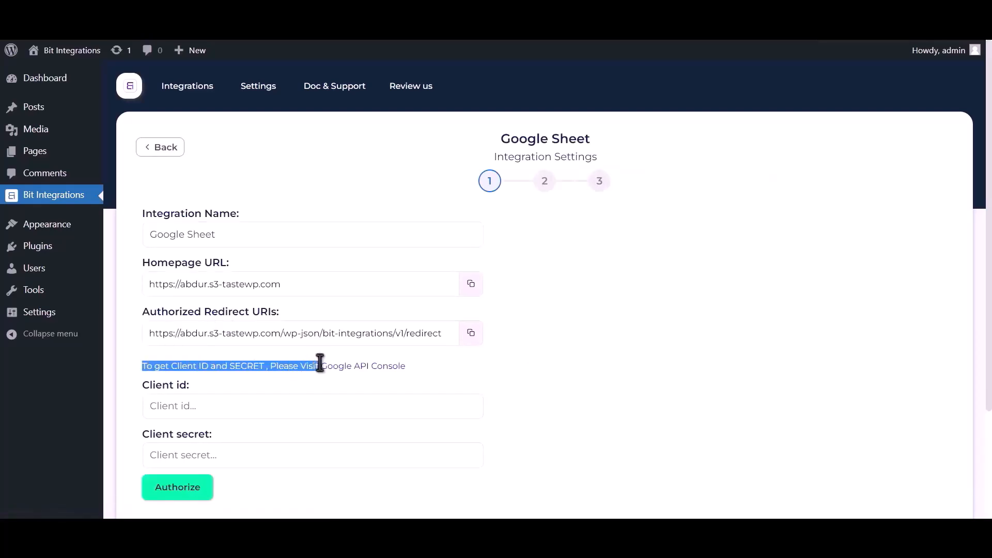
click(347, 368)
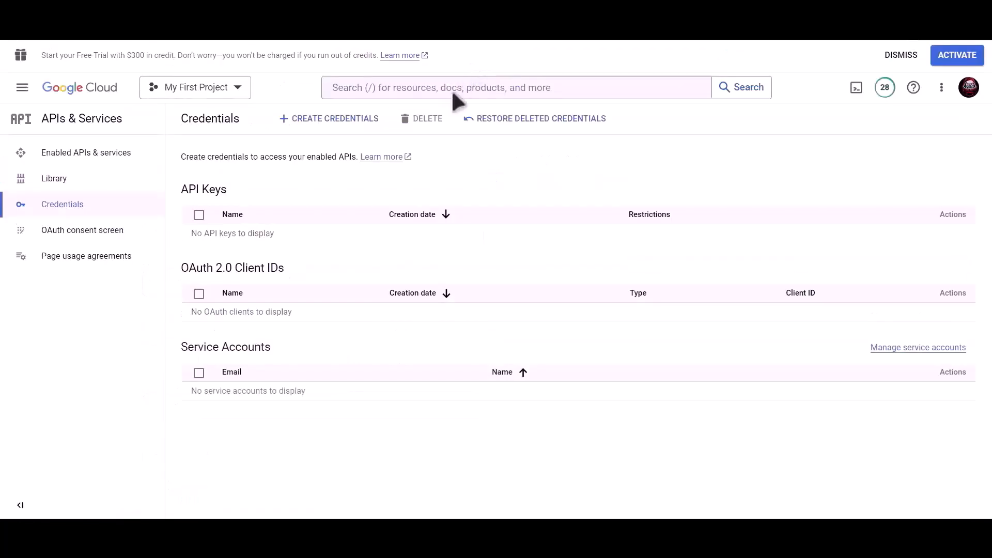
click(453, 93)
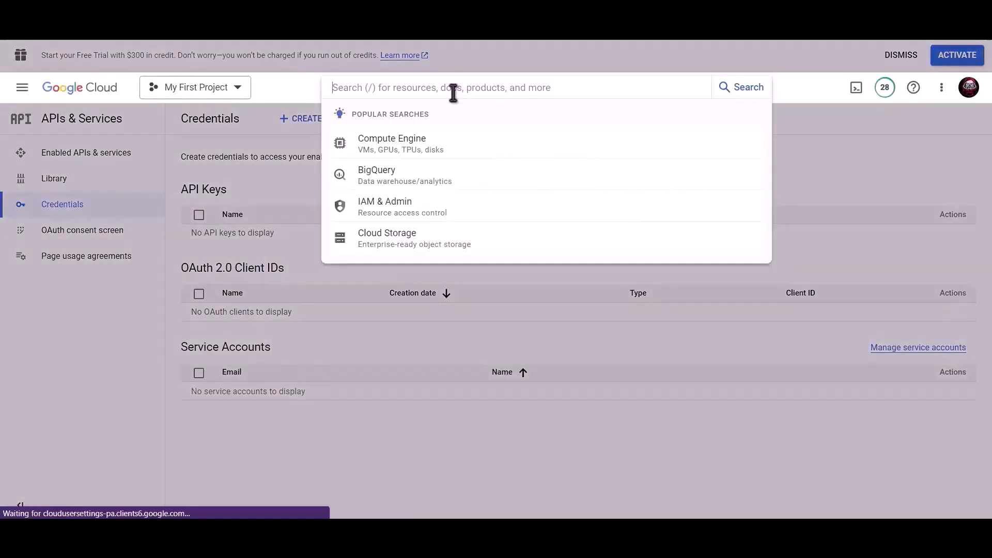
text(Google dr)
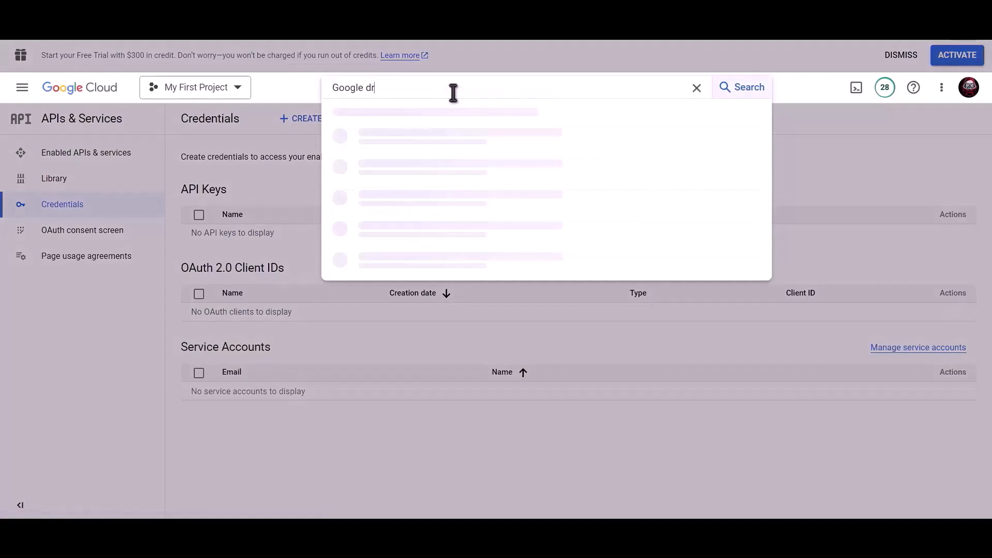
text(ive api)
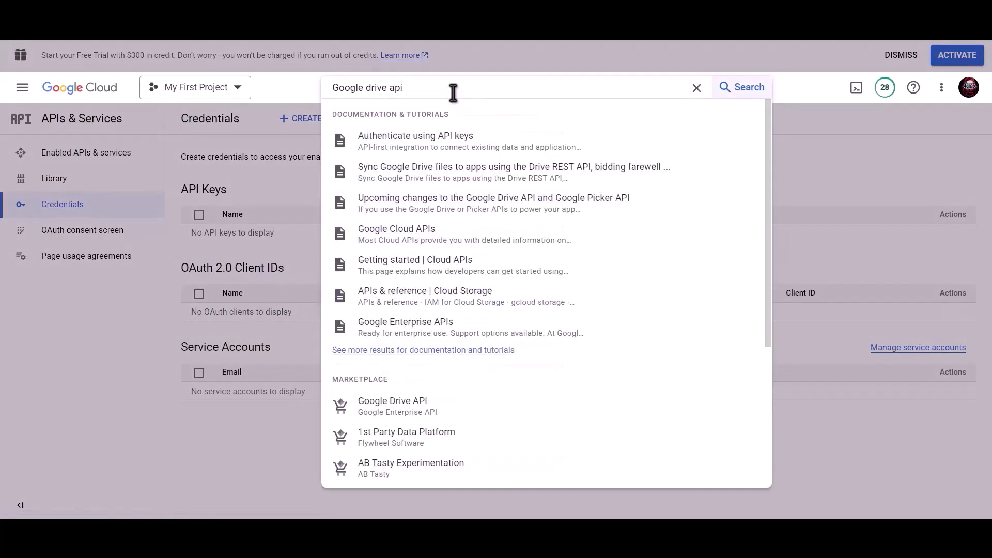
click(412, 408)
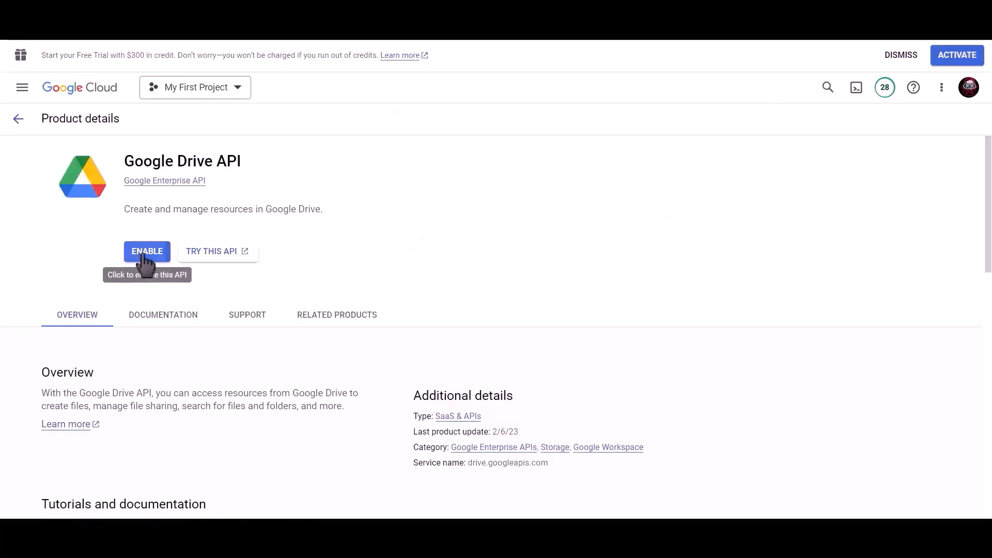
click(144, 256)
Step: Find the Google Sheets API by searching for "google sheet" and enable it for the project
click(531, 89)
text(g)
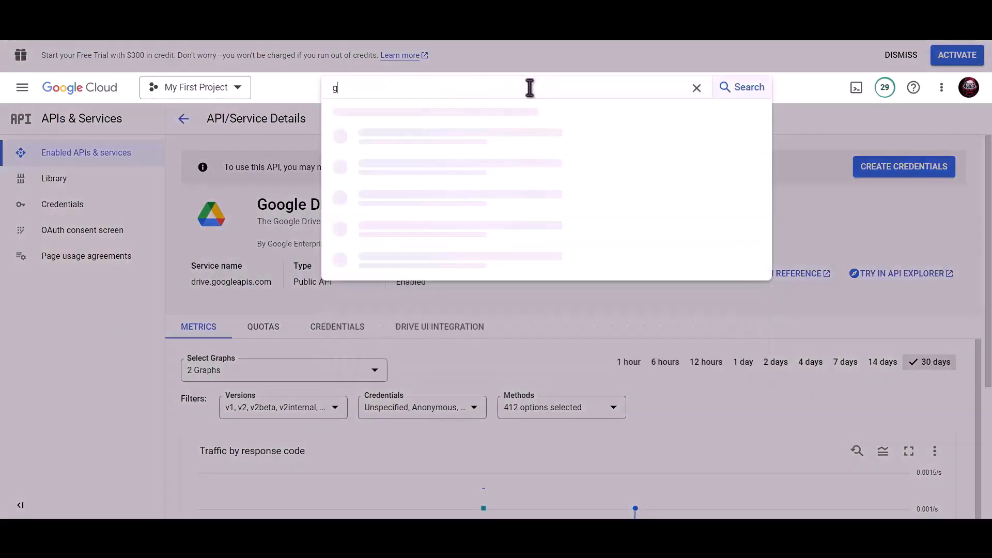
text(oogle sheet)
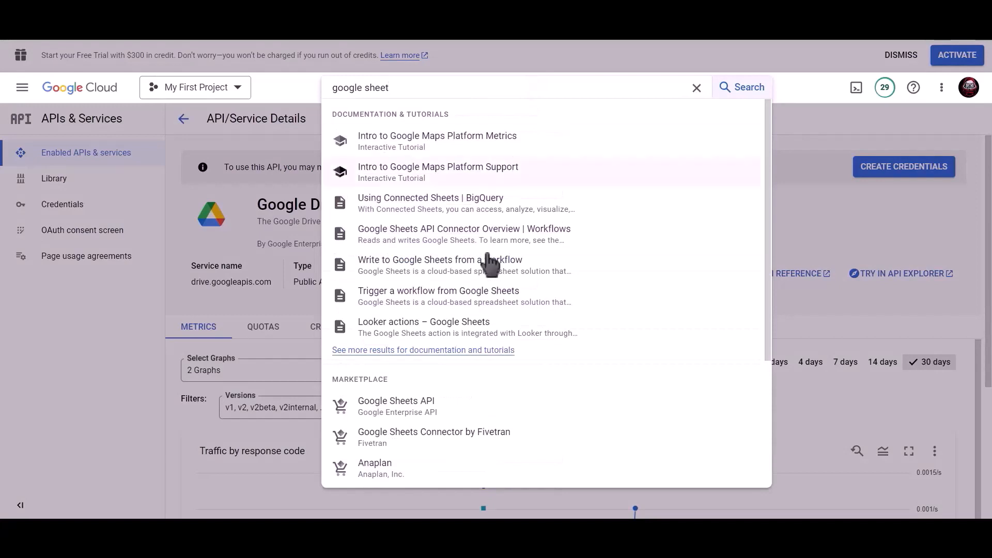
click(415, 406)
click(136, 250)
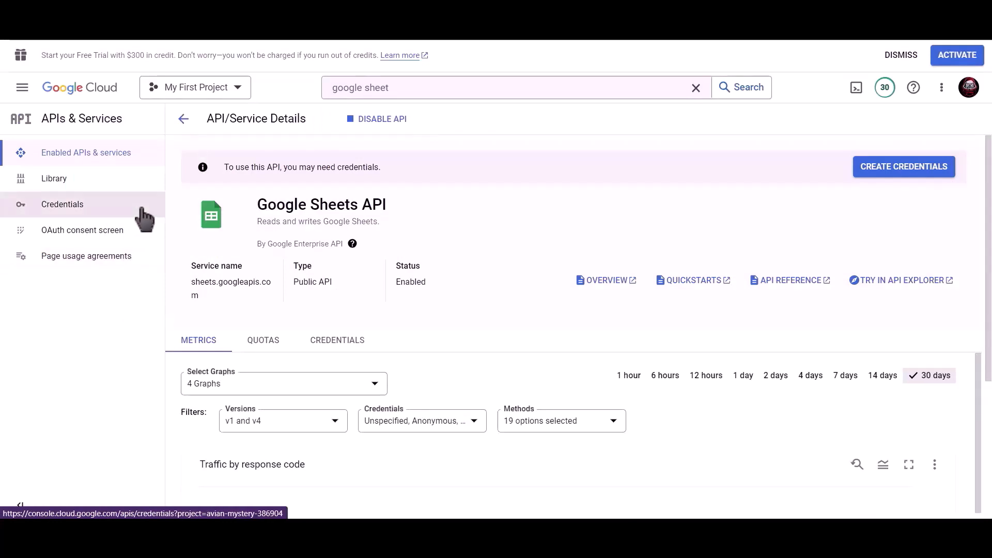
Step: Start a new OAuth client ID credential with application type Web application and the name Bit Integrations
click(92, 214)
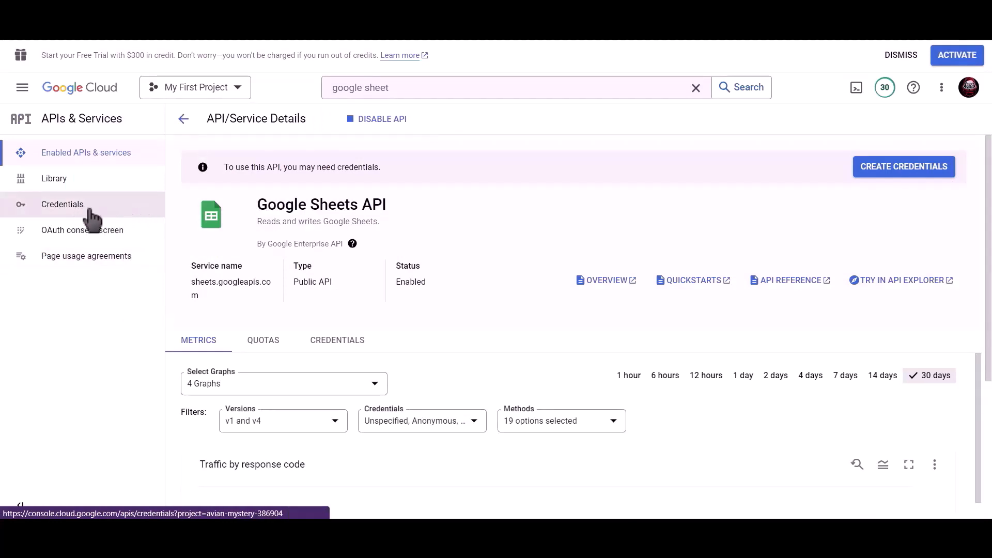
click(339, 127)
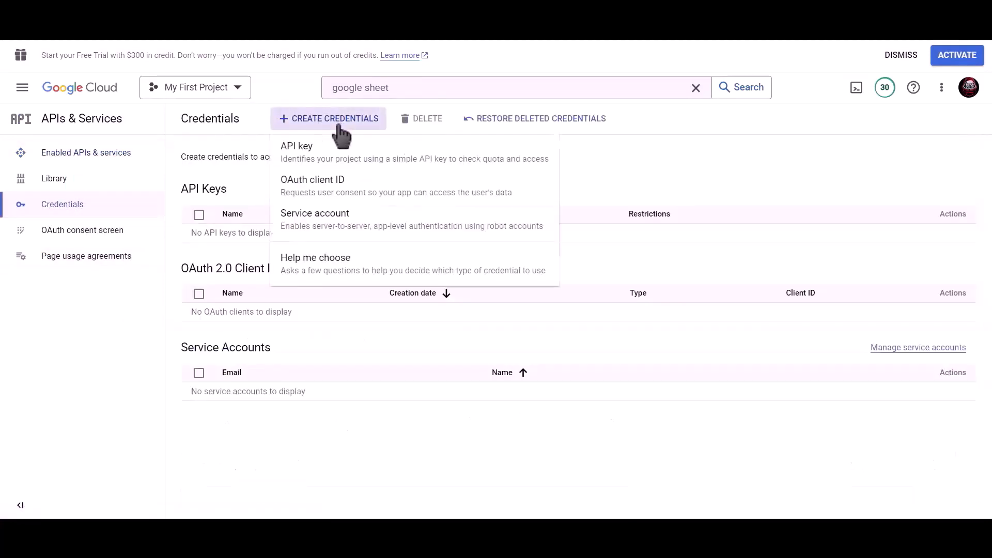
click(385, 195)
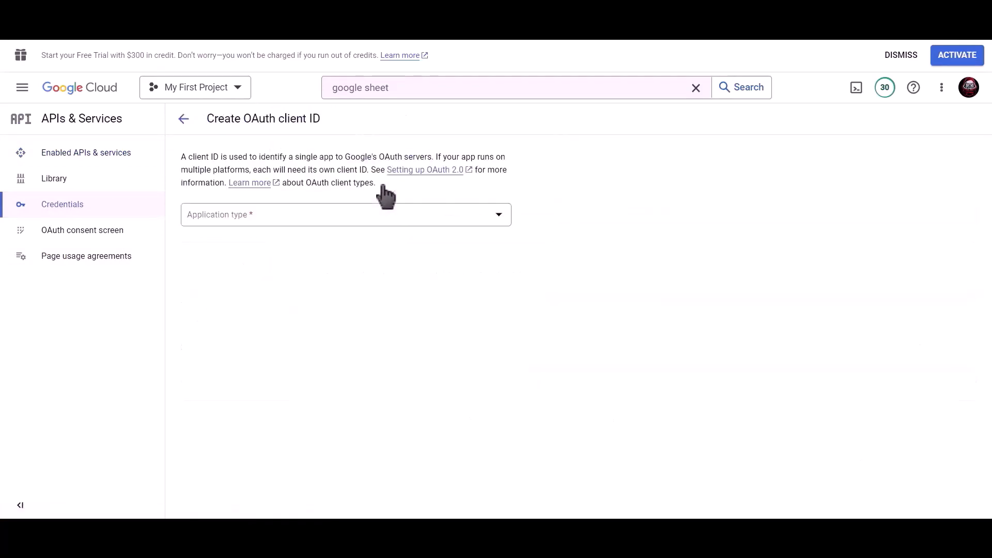
click(306, 219)
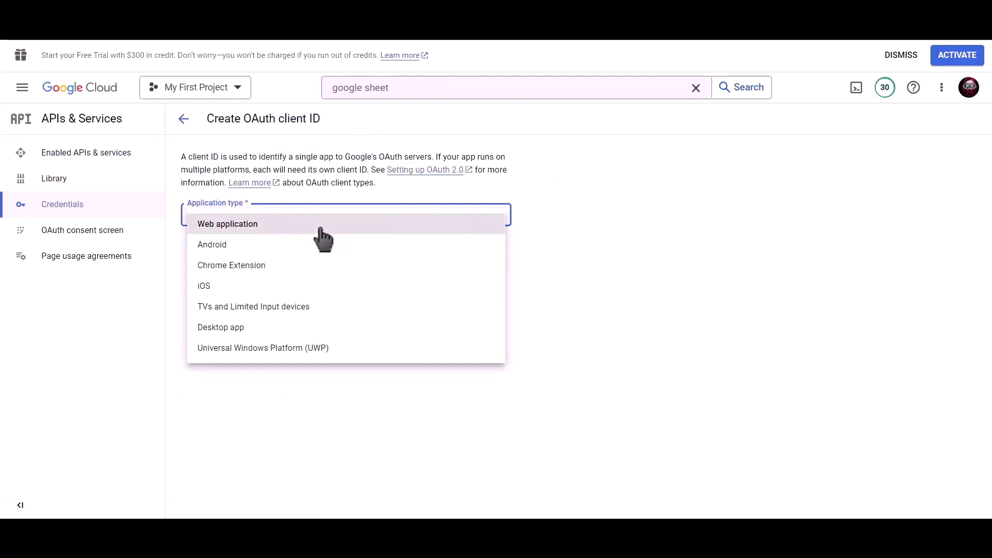
click(320, 228)
drag(302, 248, 187, 257)
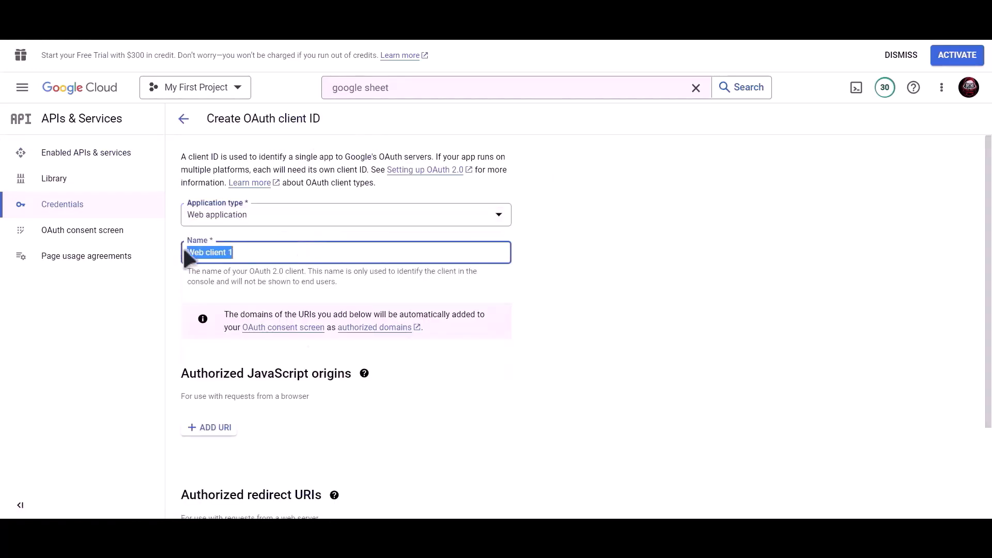
text(Bit Integrations)
Step: Copy the authorized redirect URI from the Google Sheet integration settings, add it to the OAuth client's redirect URIs, and create the client
scroll(348, 269, down, 3)
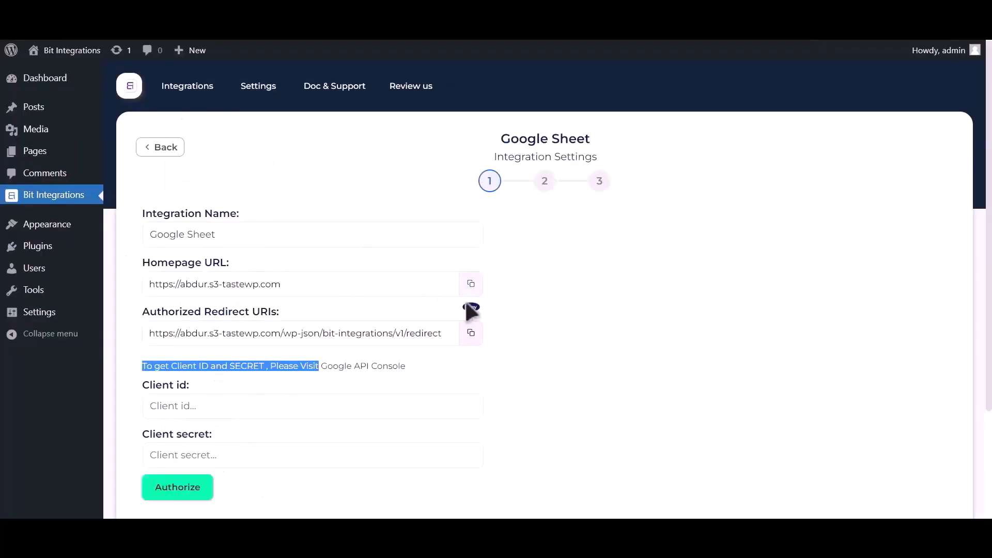
click(471, 334)
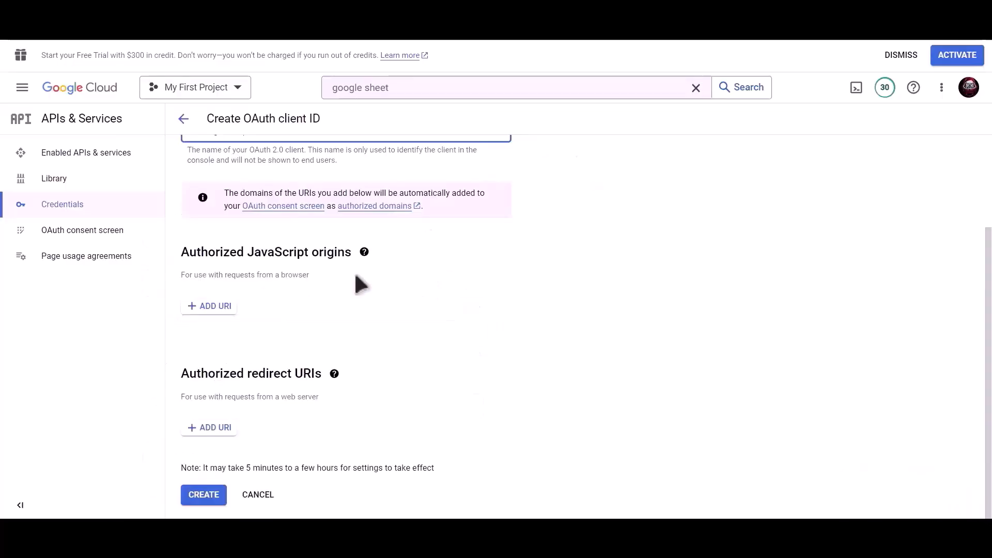
click(210, 429)
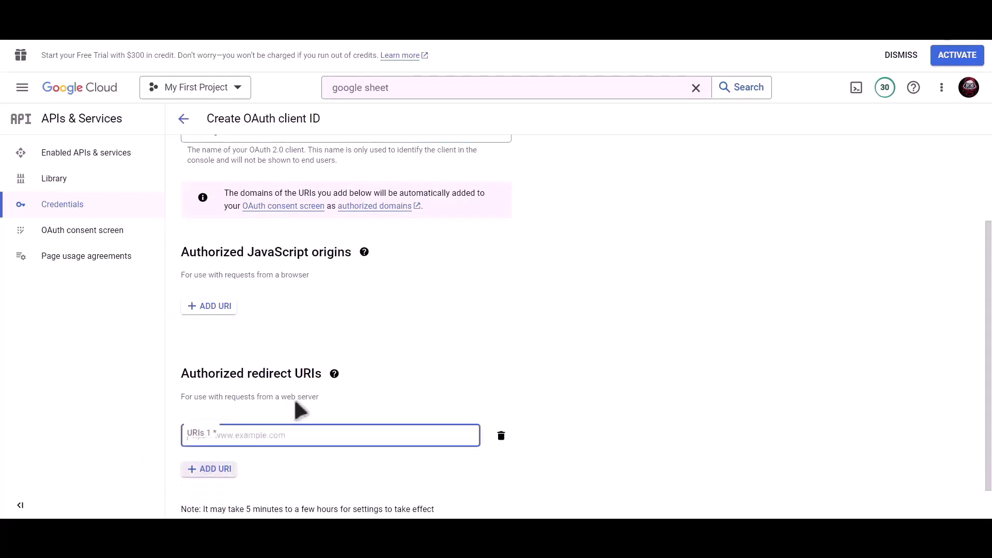
scroll(269, 408, down, 1)
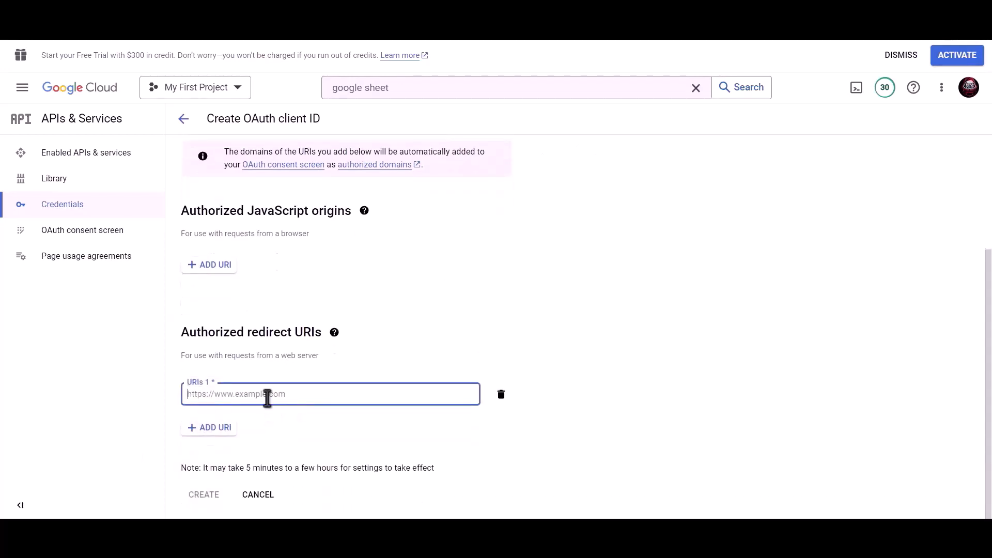
key(ctrl+v)
click(203, 496)
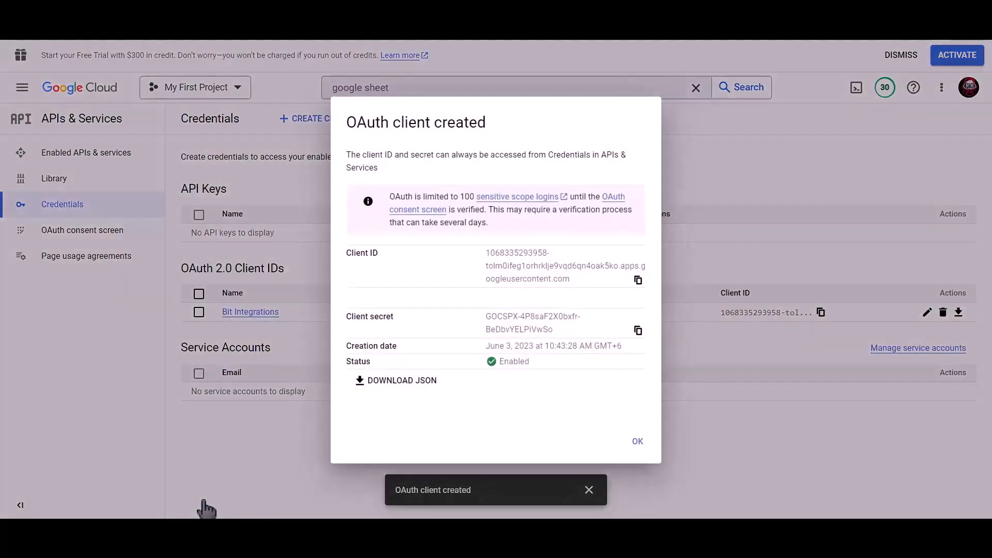
Step: Copy the new OAuth client's ID and client secret into the matching fields of the Google Sheet integration settings
click(638, 280)
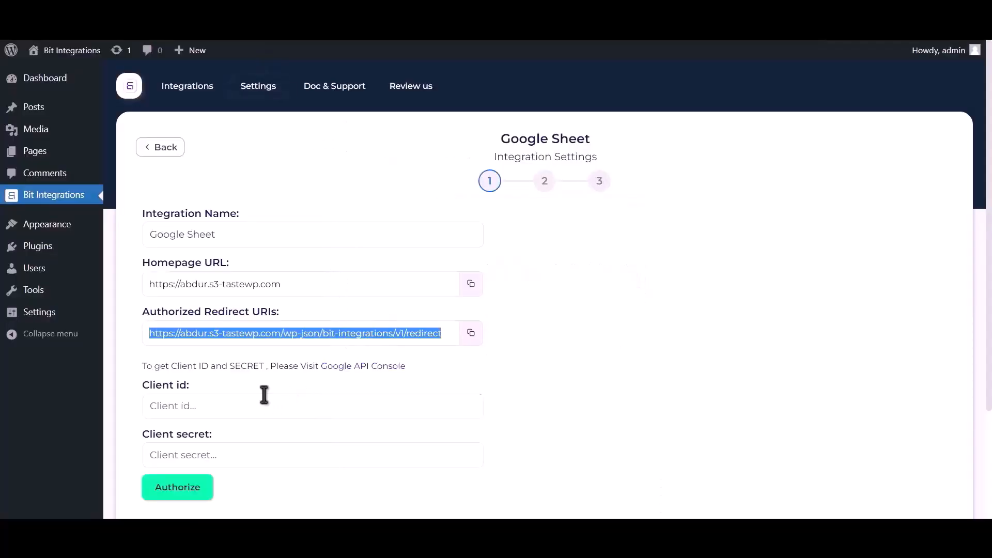
click(246, 405)
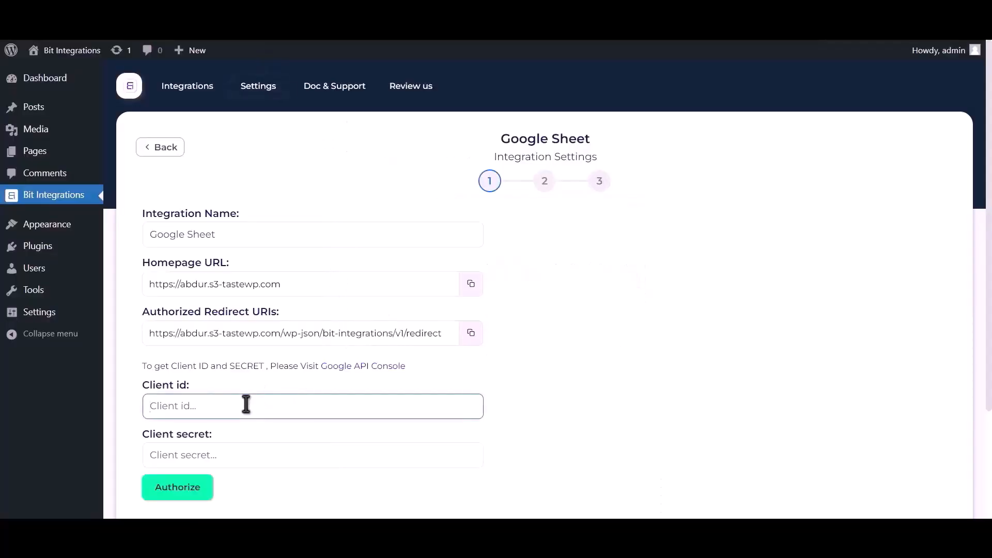
key(ctrl+v)
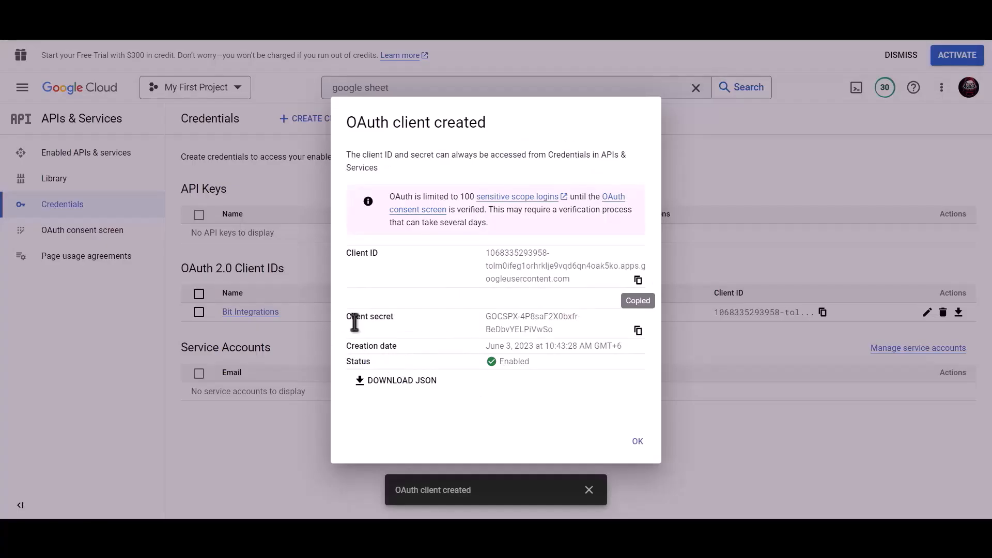
click(638, 331)
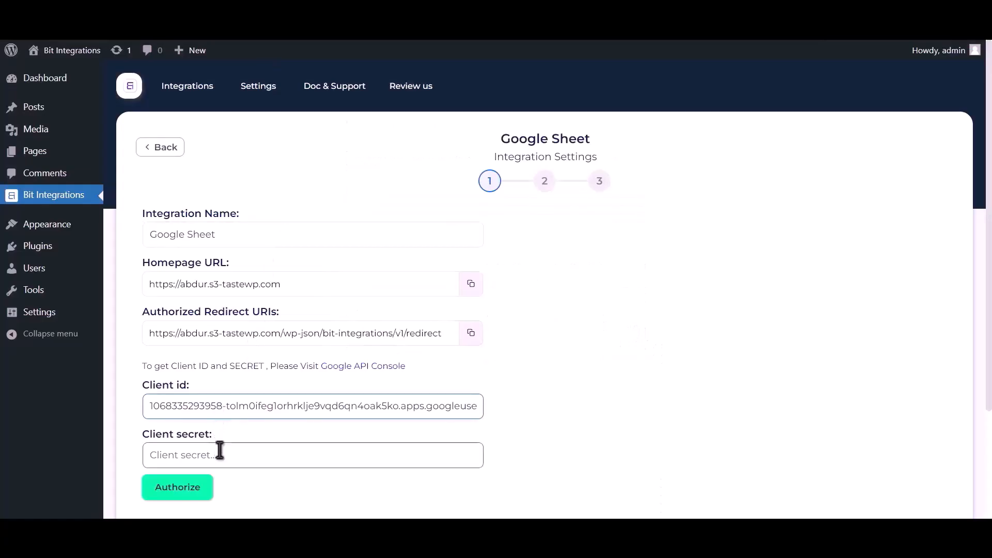
click(220, 451)
key(ctrl+v)
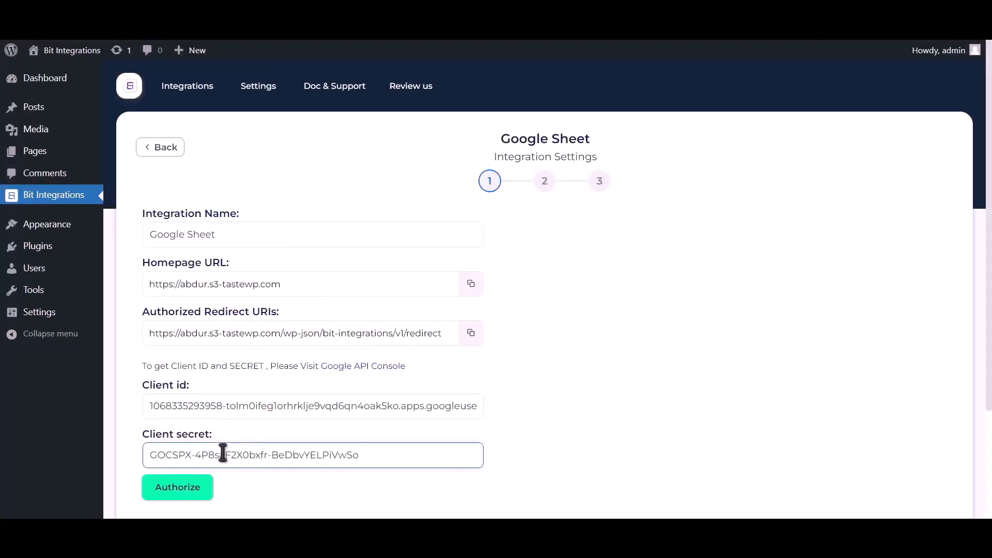
Step: Authorize the Google Sheet integration with the Google account, accepting the unverified app and Drive access, and proceed to the integration's second stage
click(185, 491)
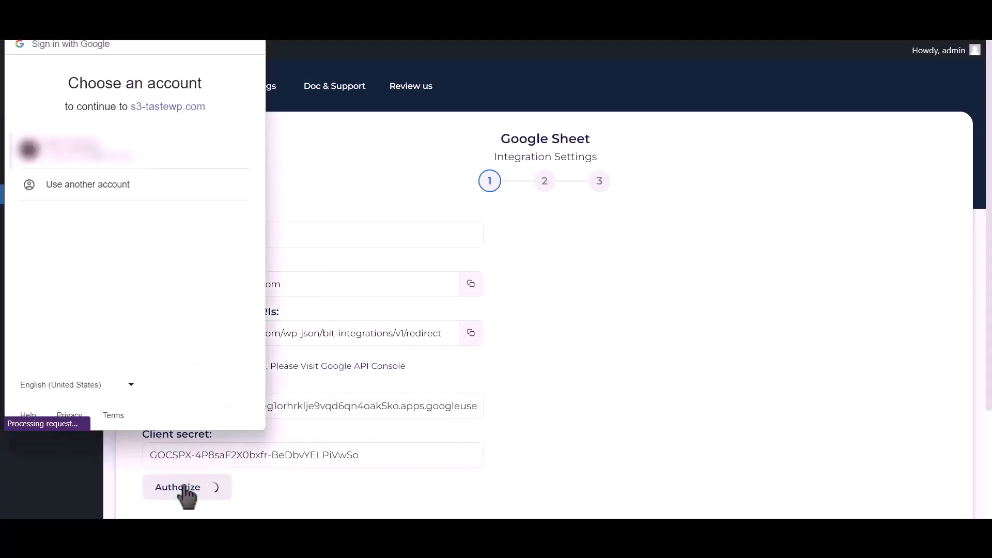
click(122, 155)
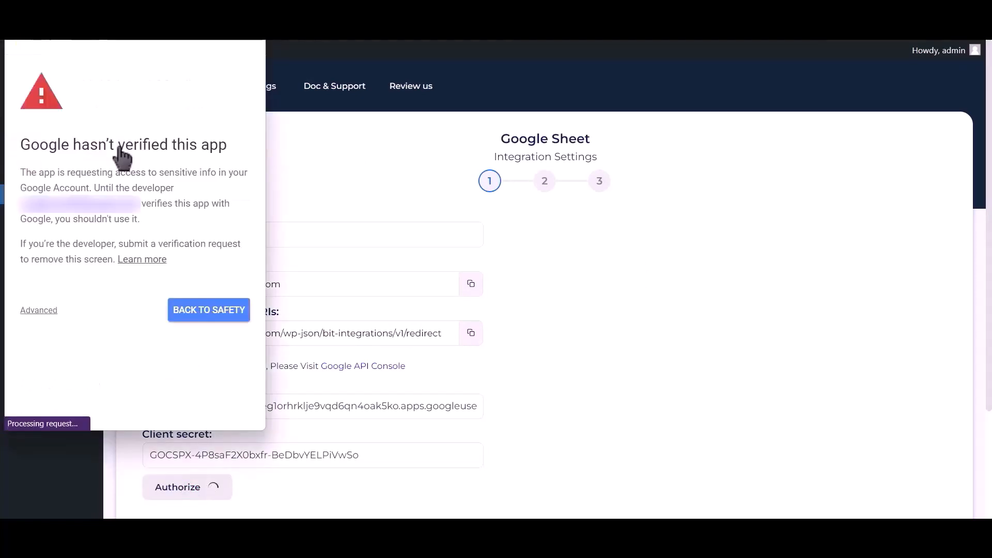
click(41, 310)
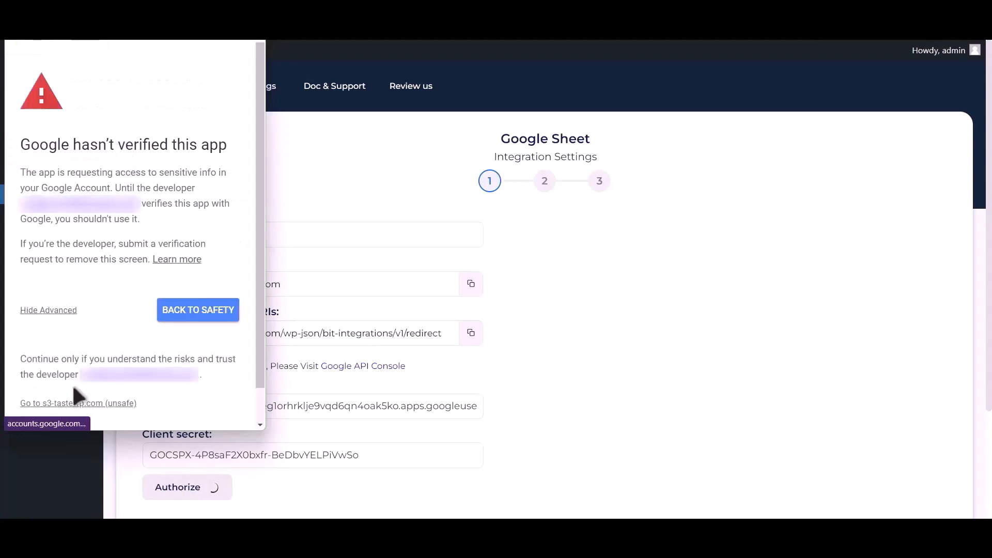
click(76, 404)
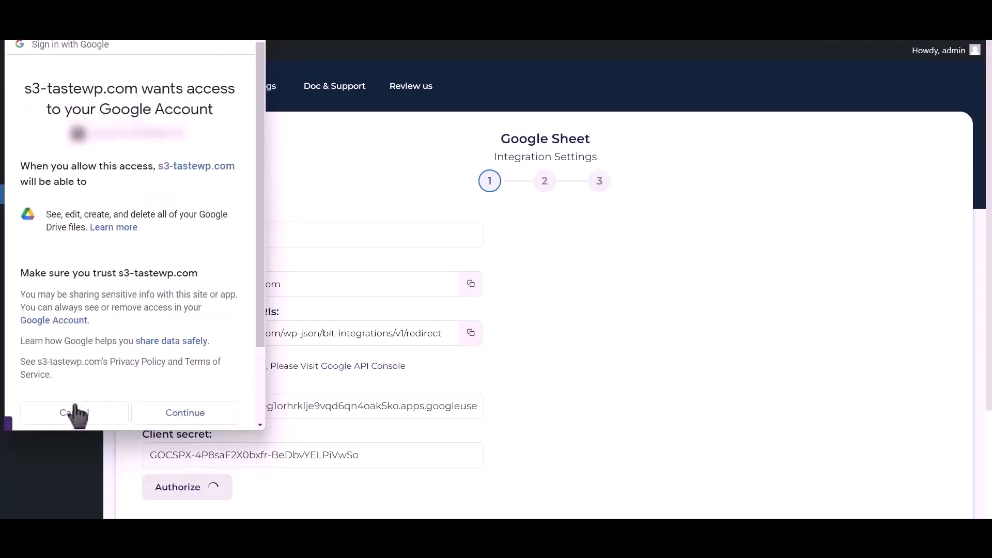
click(186, 412)
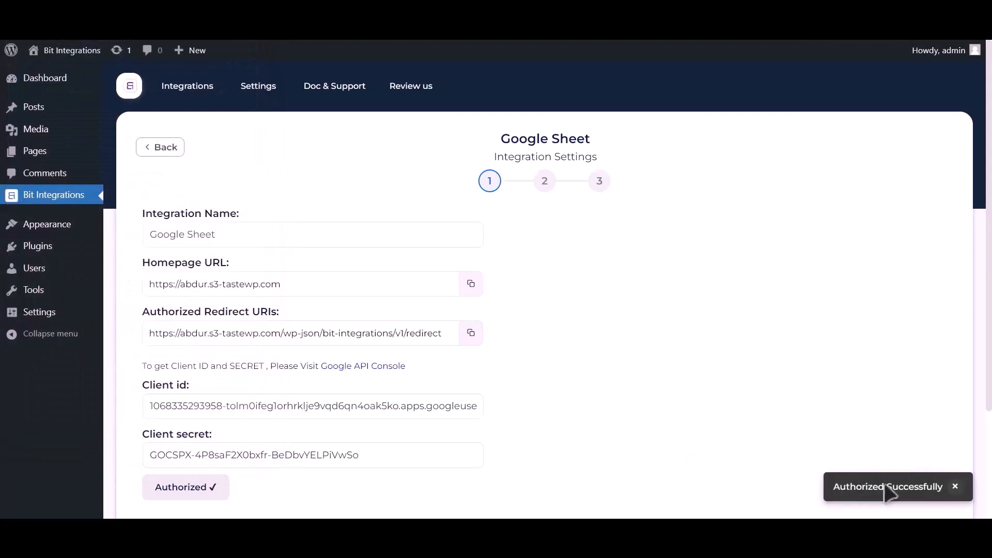
scroll(709, 386, down, 3)
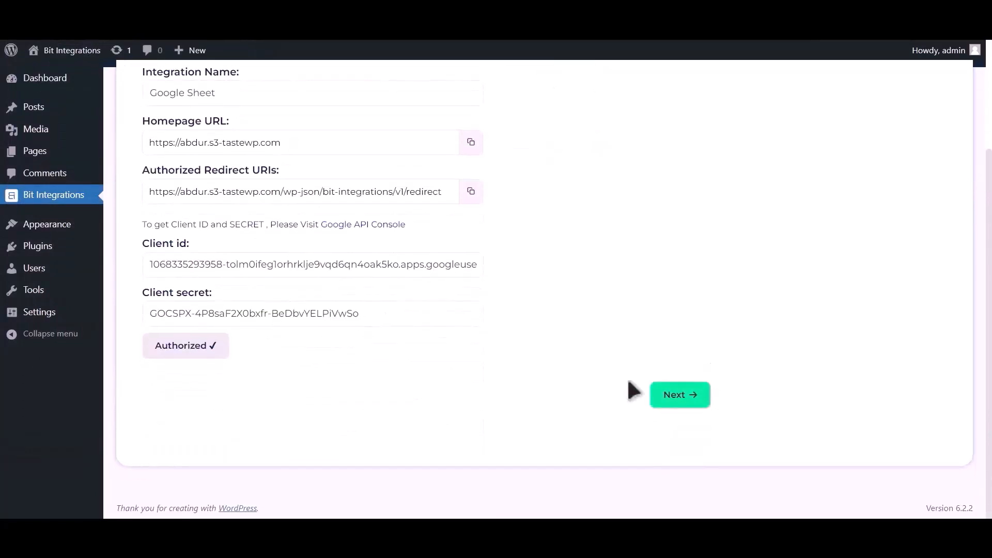
click(690, 395)
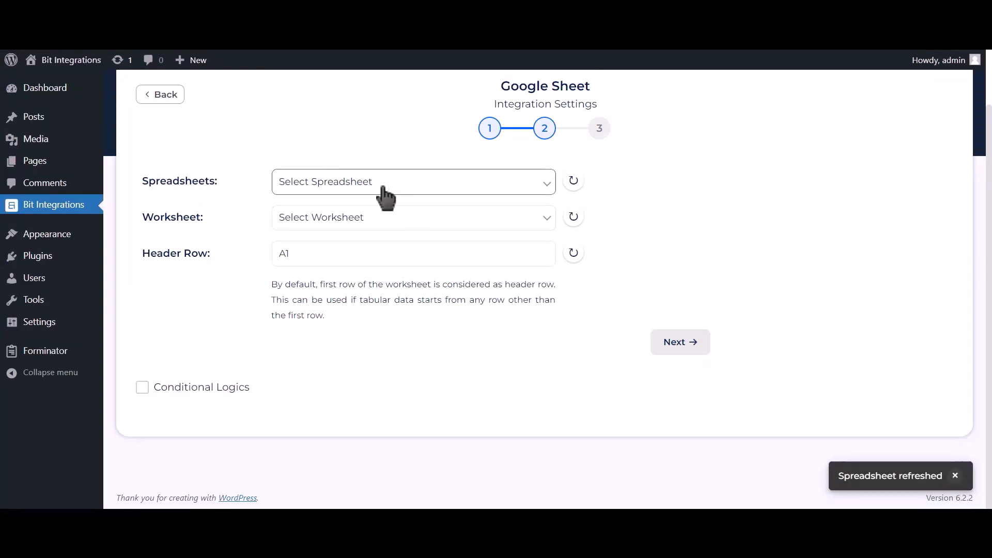
Step: Choose Post_Google_Sheet as the spreadsheet and Sheet1 as the worksheet for the integration
click(463, 189)
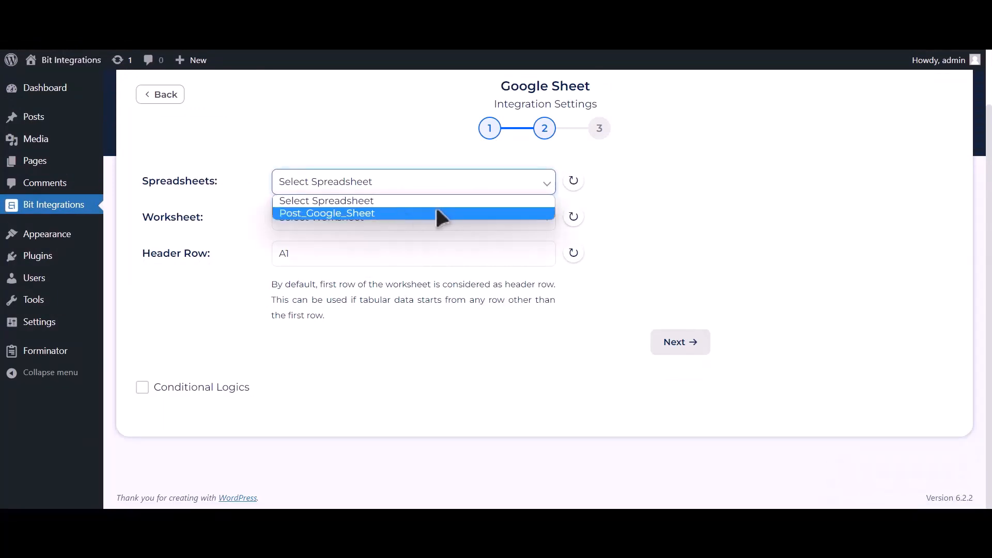
click(437, 213)
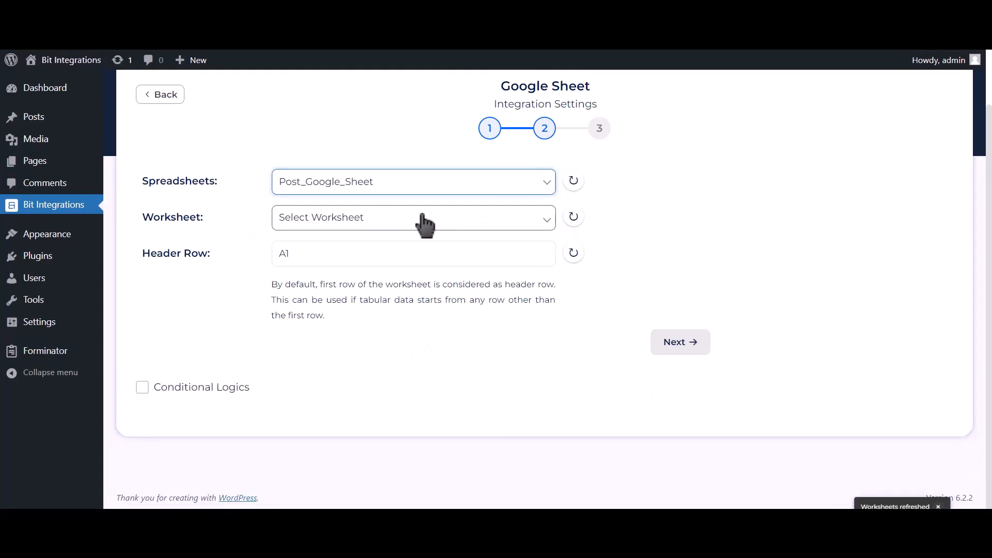
click(423, 216)
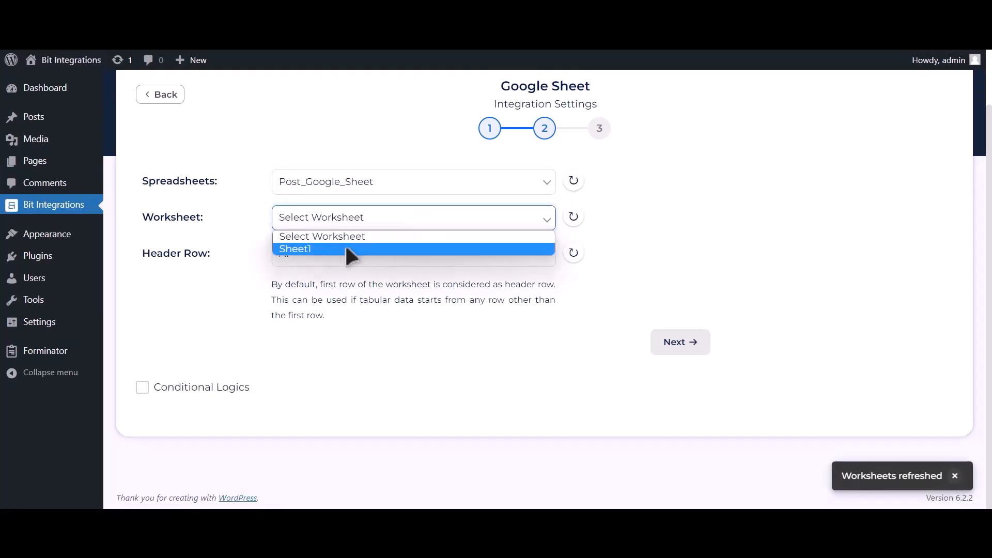
click(346, 249)
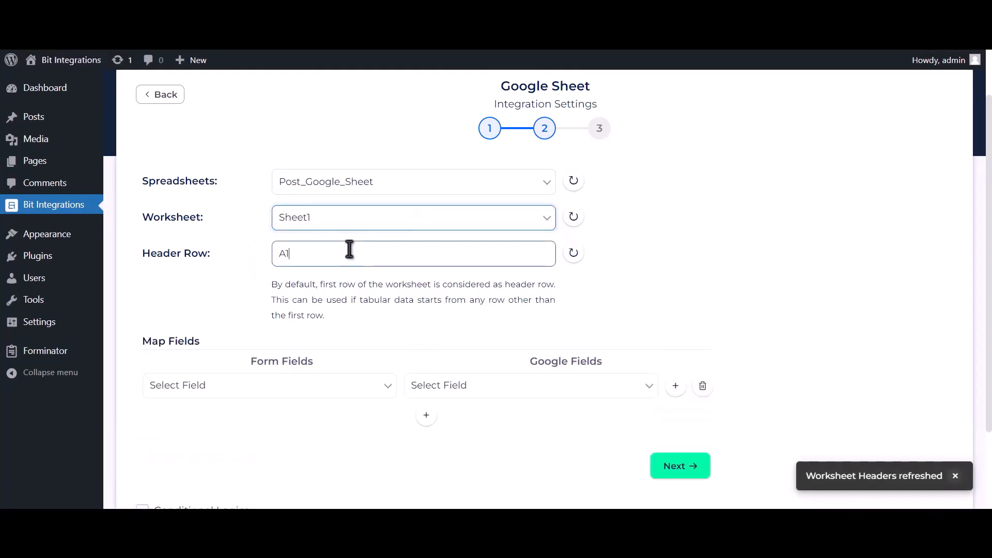
Step: Map the form field Name-1 to the Google field Name in the first mapping row
scroll(369, 297, down, 2)
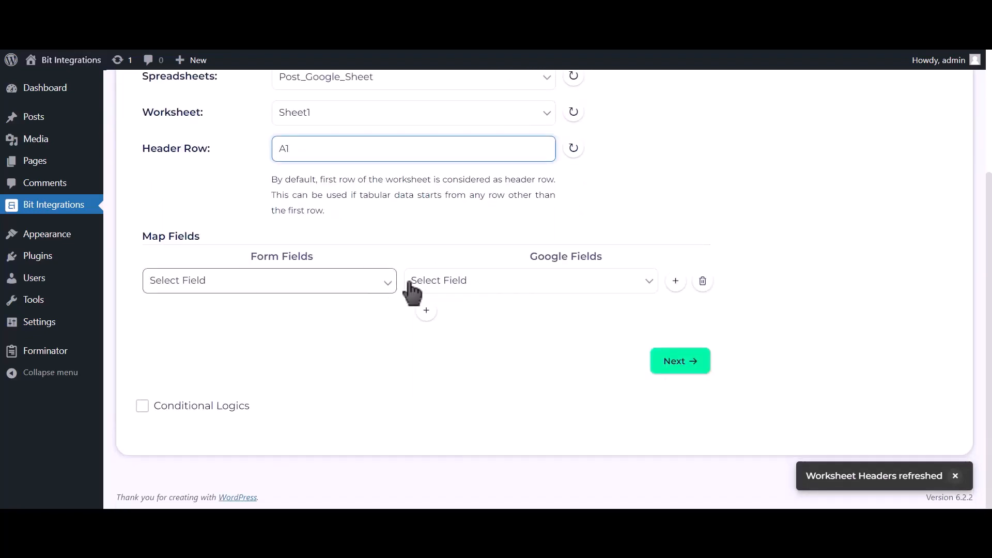
click(440, 288)
click(433, 308)
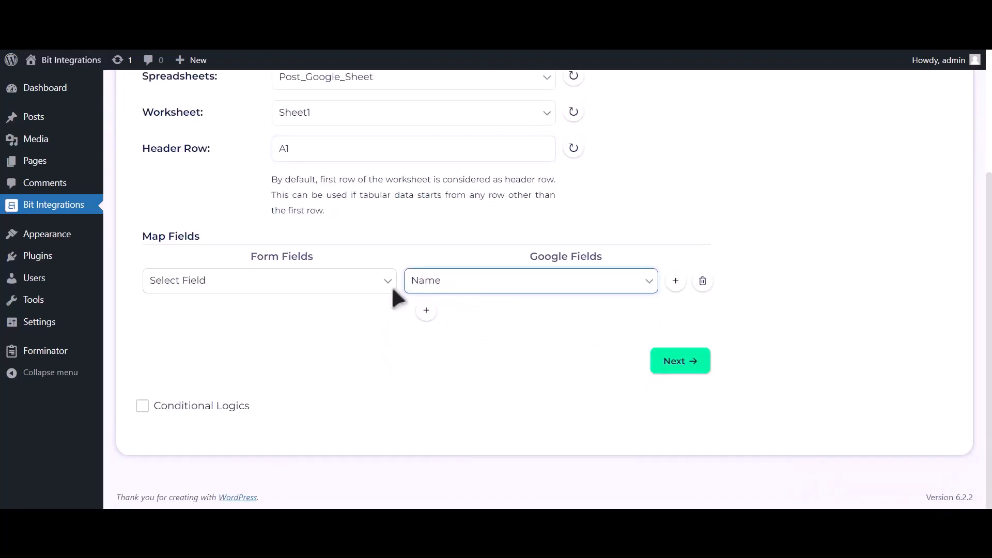
click(392, 288)
click(310, 324)
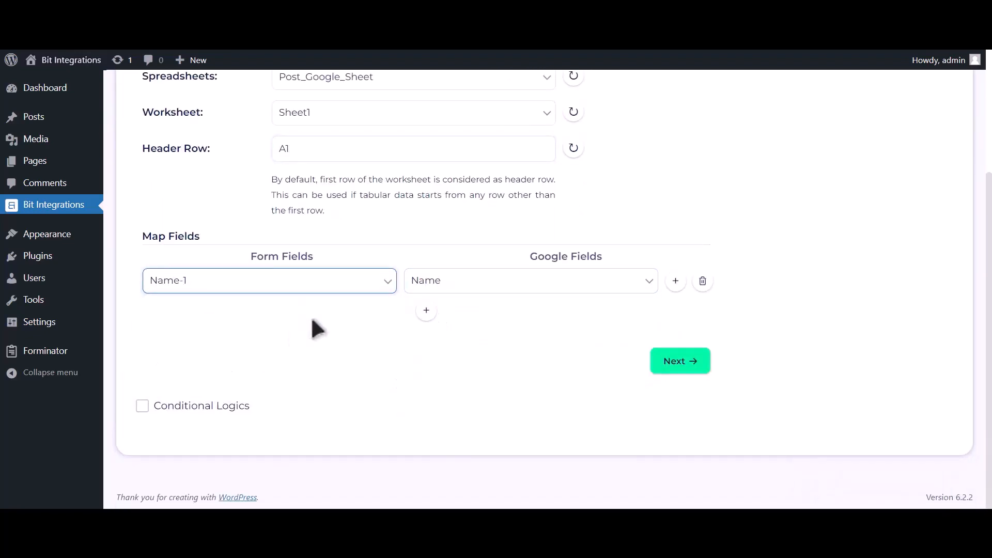
Step: Add a second mapping row that links the form field Email Address-1 to the Google field Email Address
click(427, 311)
click(443, 314)
click(445, 352)
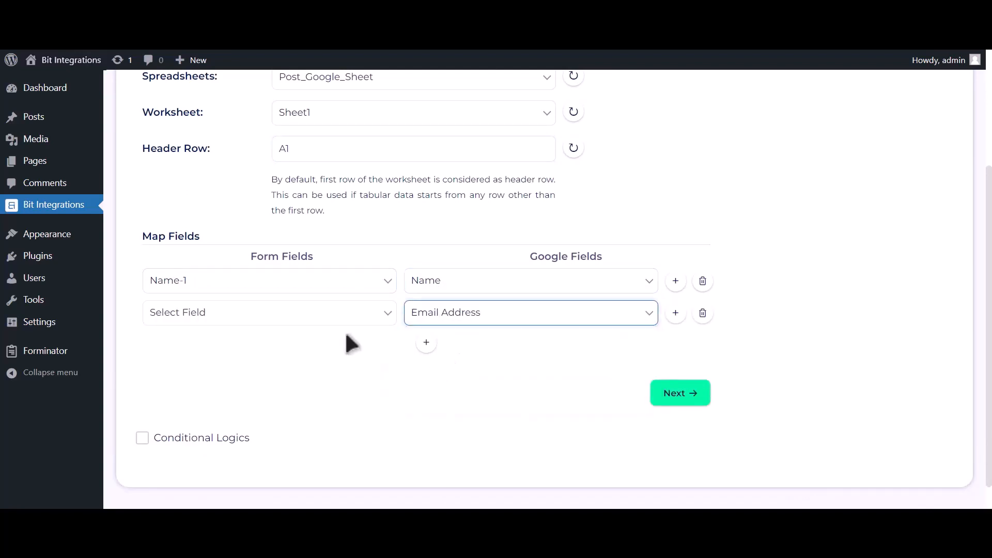
click(299, 313)
click(274, 368)
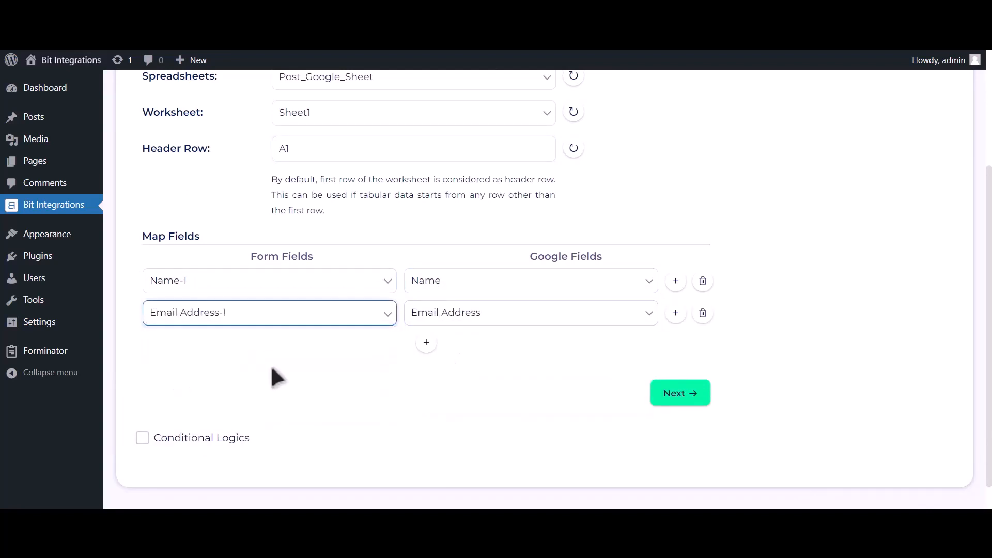
Step: Add a third mapping row that links the form field Phone Number-1 to the Google field Phone Number
click(427, 344)
click(455, 350)
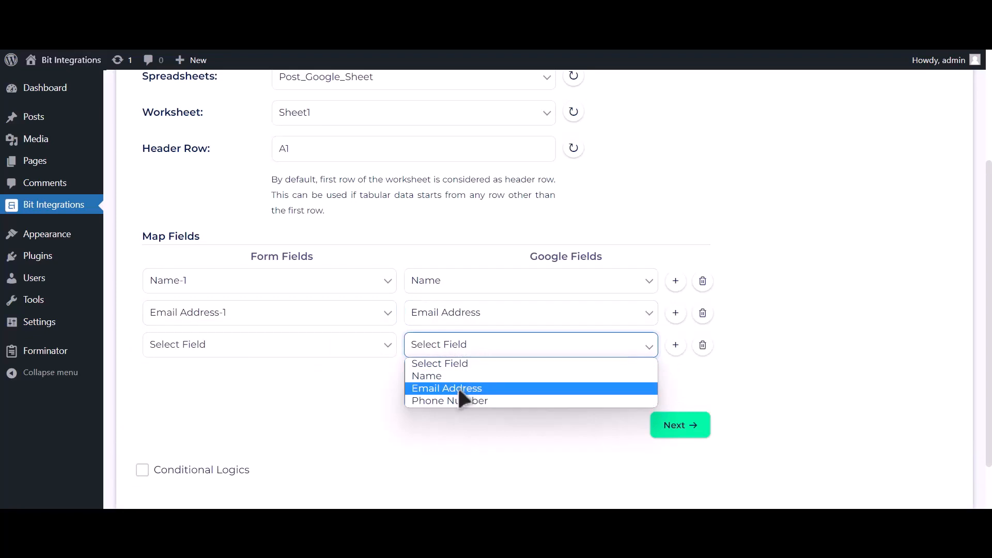
click(456, 401)
click(361, 351)
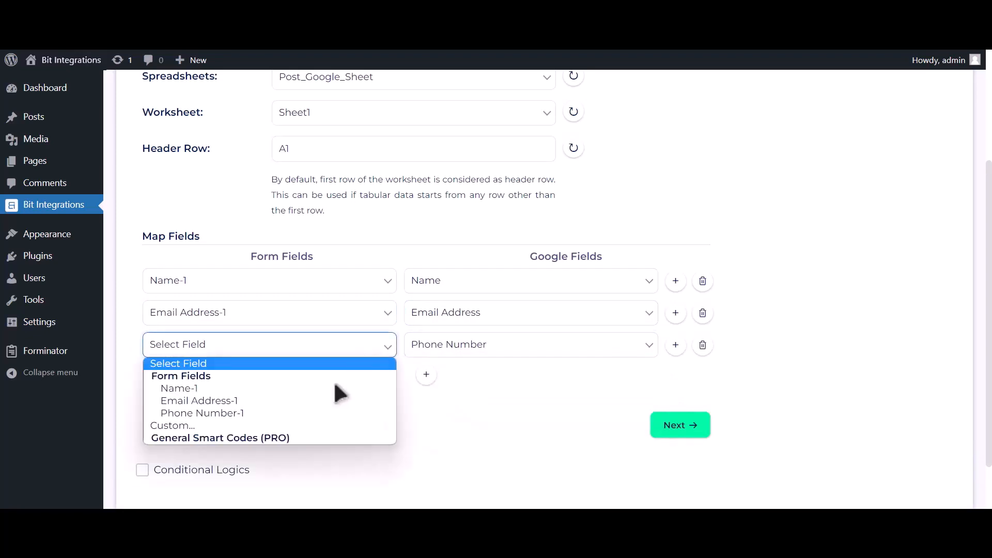
click(317, 408)
Step: Enable Conditional Logics to look at its condition options, and turn it off again
scroll(287, 413, down, 2)
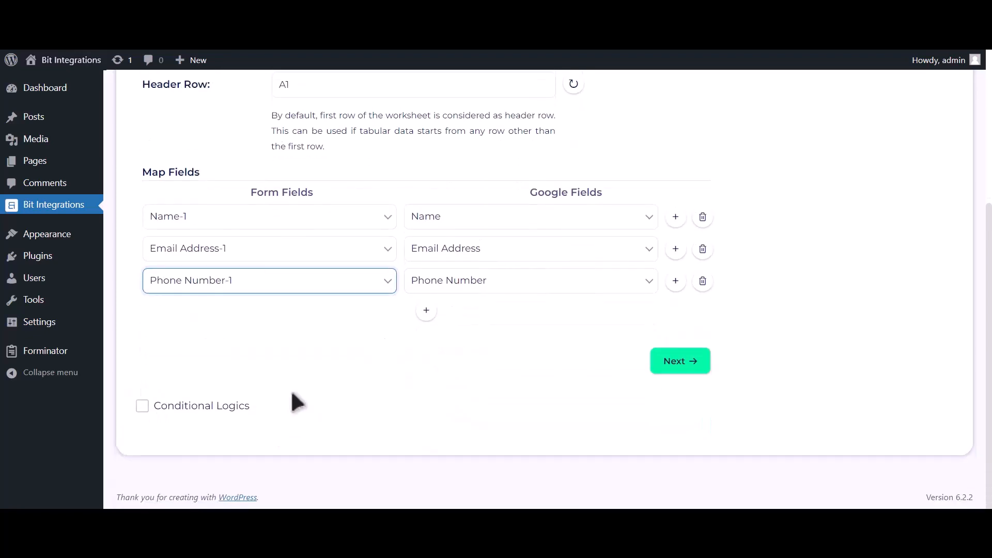
click(223, 408)
scroll(234, 393, down, 2)
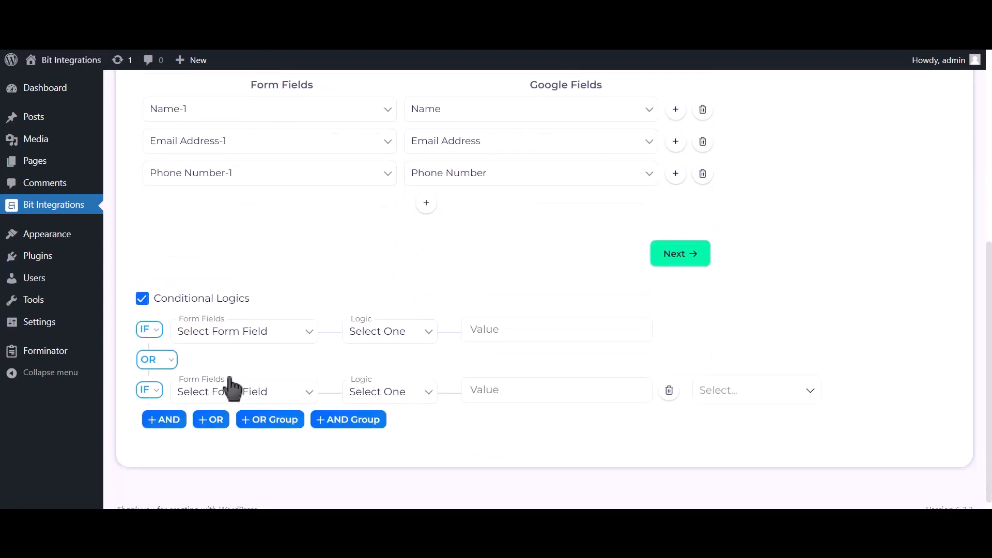
click(195, 304)
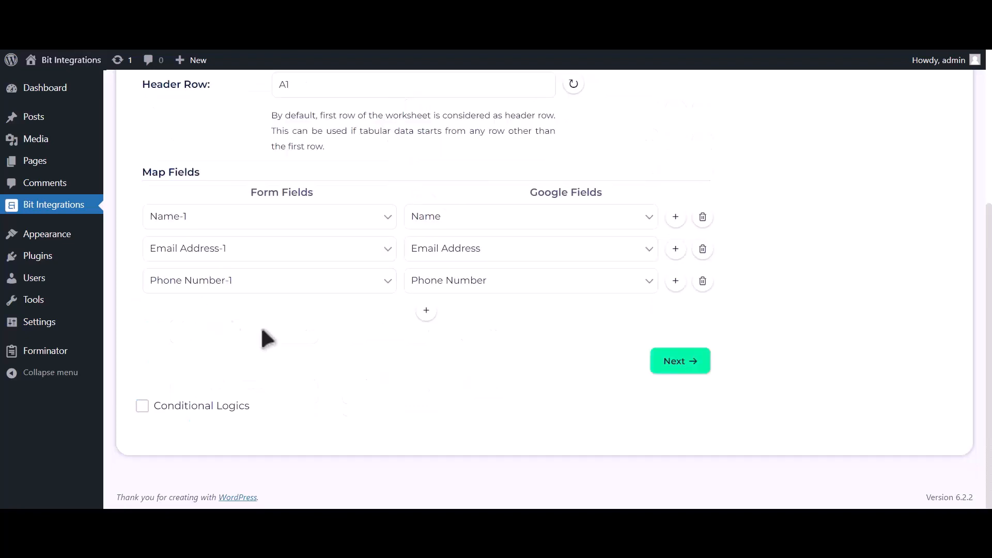
Step: Complete the remaining stage of the Google Sheet integration, finishing and saving it
click(681, 364)
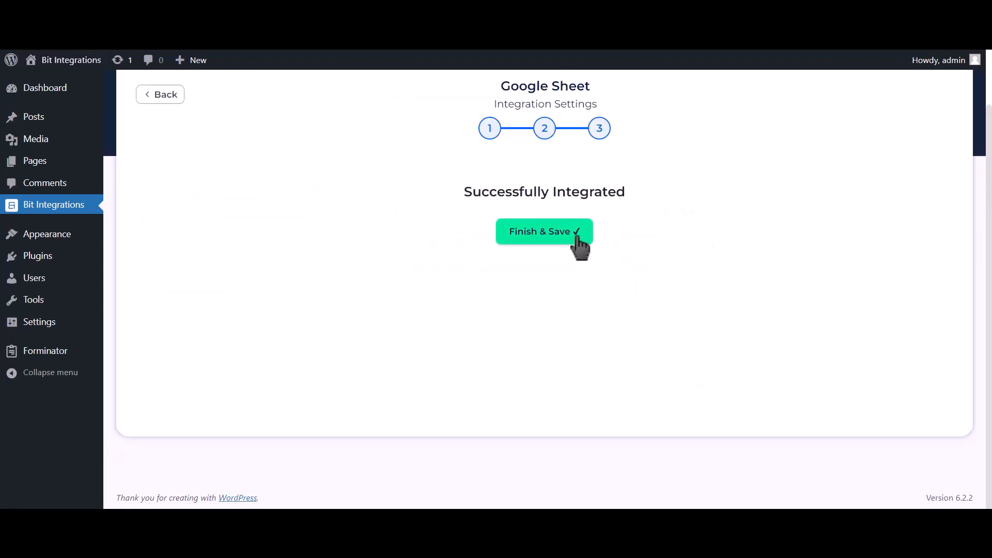
click(577, 239)
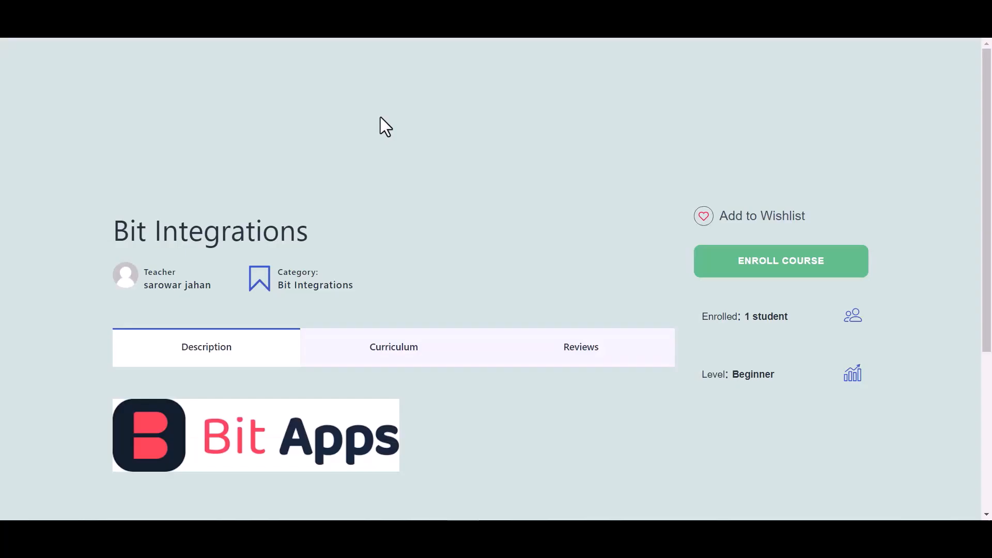
Step: Enroll in the Bit Integrations course from its course page and start the course
scroll(481, 281, down, 2)
scroll(502, 248, up, 2)
click(773, 279)
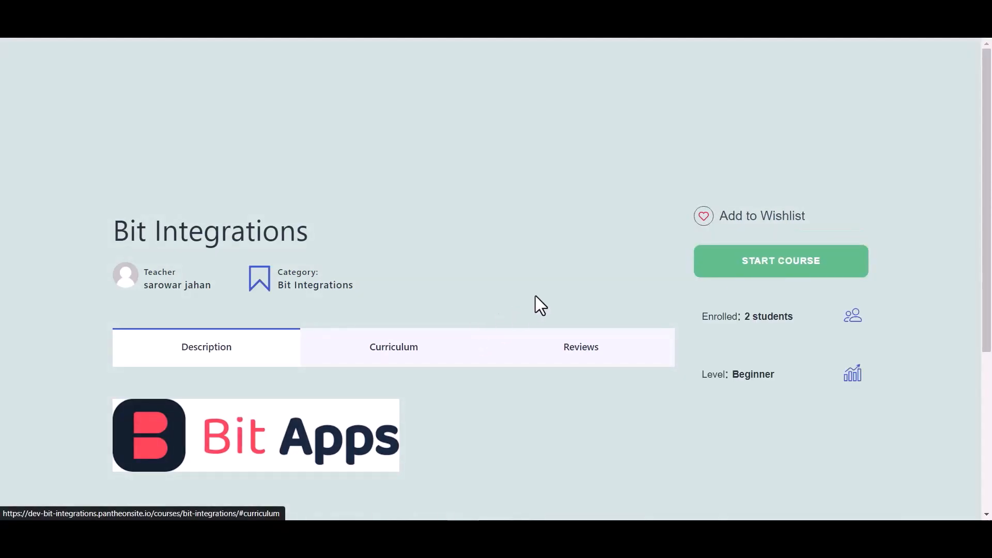
scroll(765, 212, down, 1)
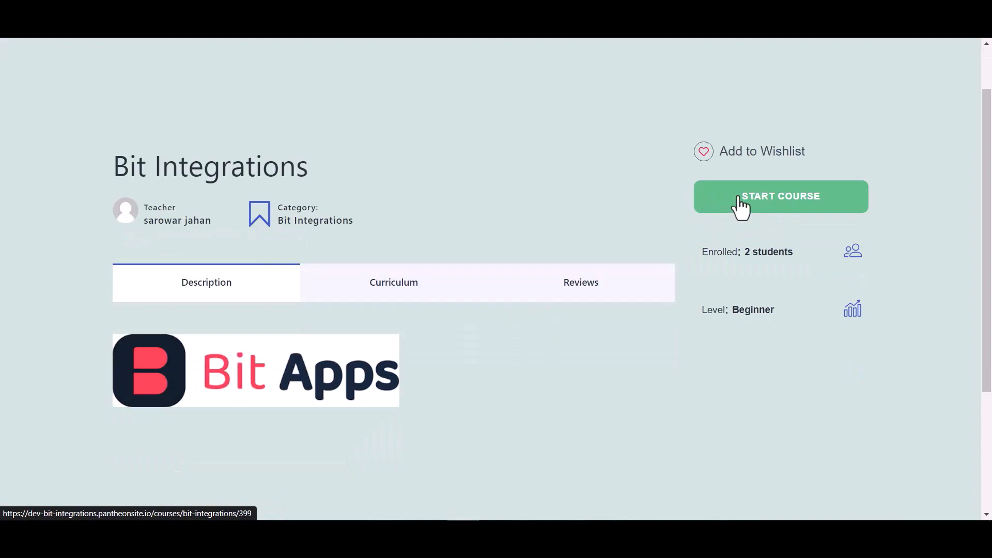
click(765, 209)
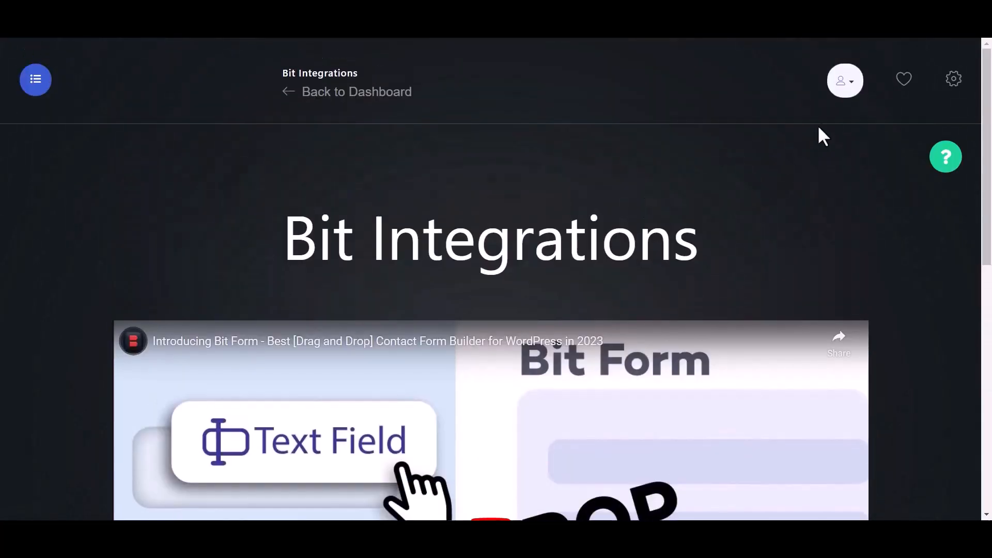
Step: Open the account's Enrolled Courses list and check it for the Bit Integrations course
click(844, 89)
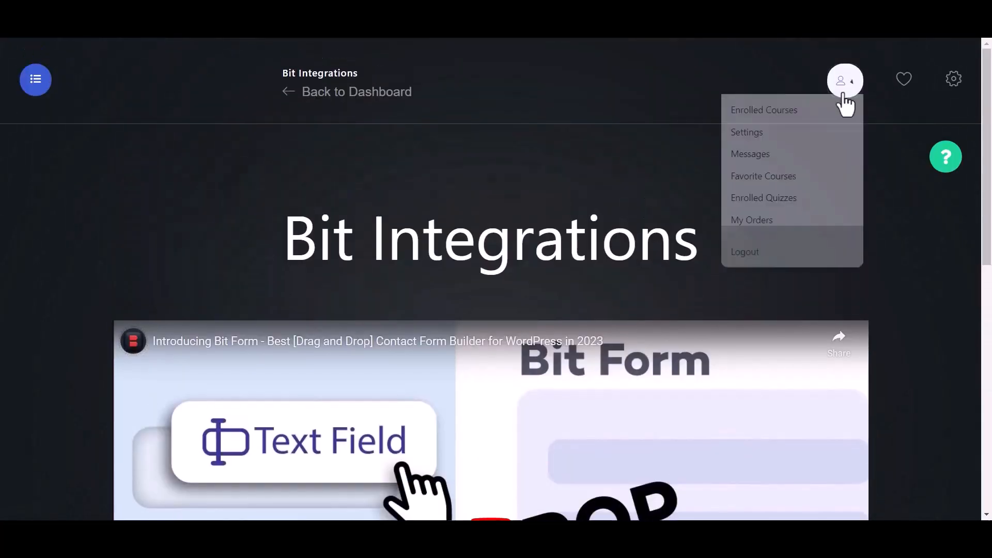
click(781, 123)
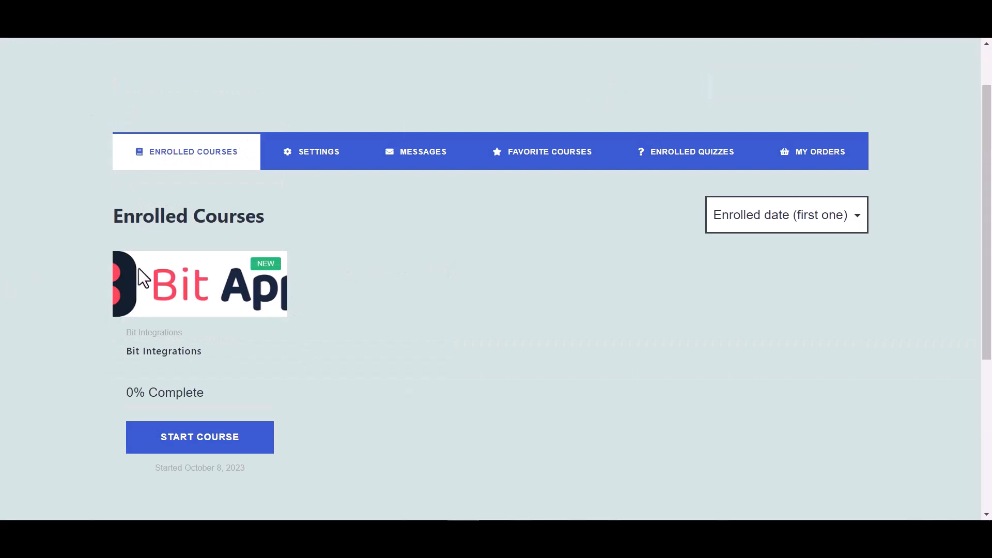
drag(110, 223, 272, 221)
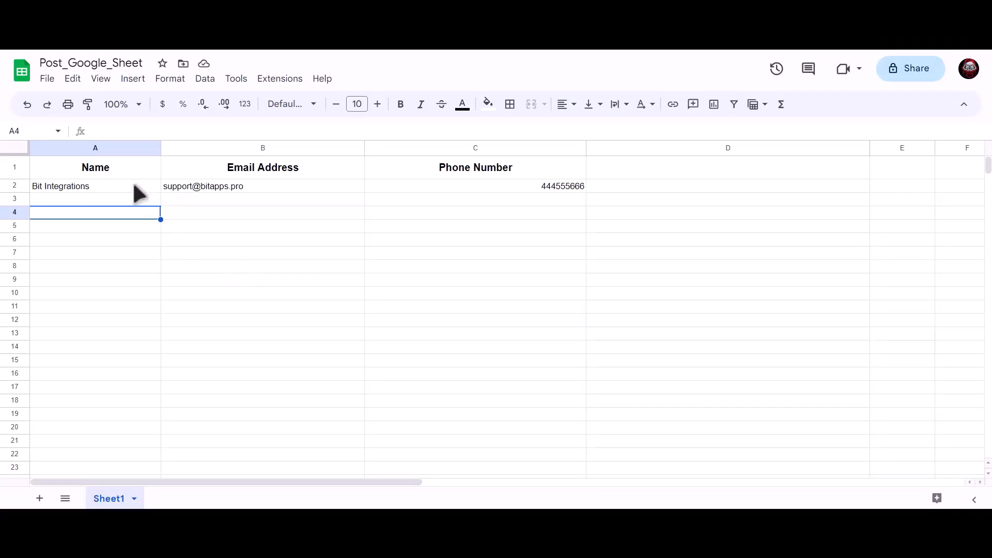
Step: Switch to Google Sheets and check the name, email address and phone number in row 2 of Post_Google_Sheet
key(Up)
key(Up)
click(206, 185)
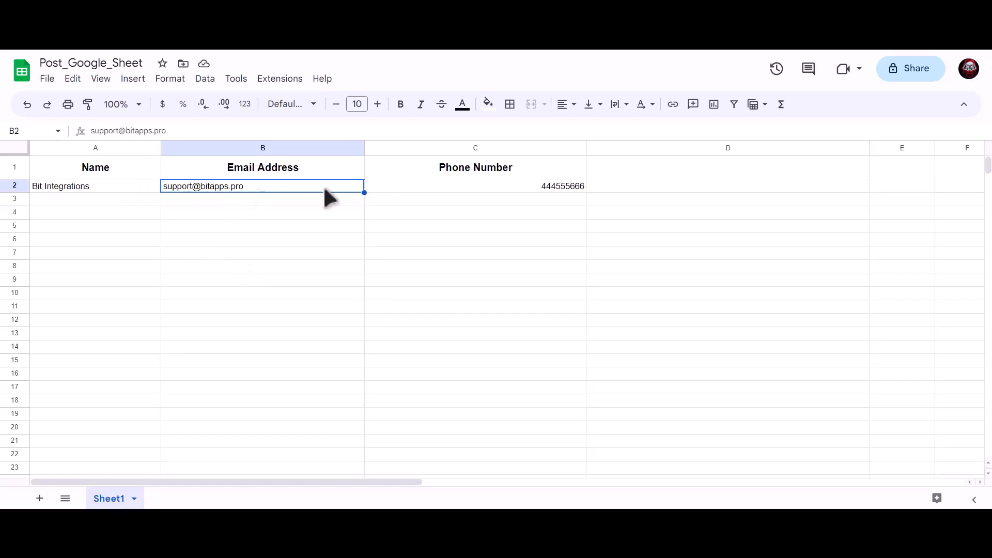
click(467, 185)
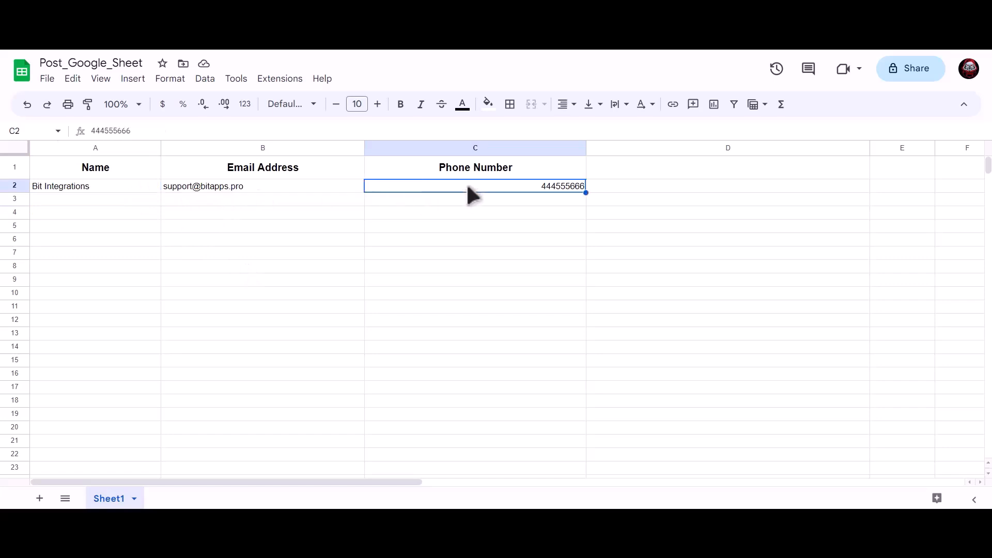
click(290, 243)
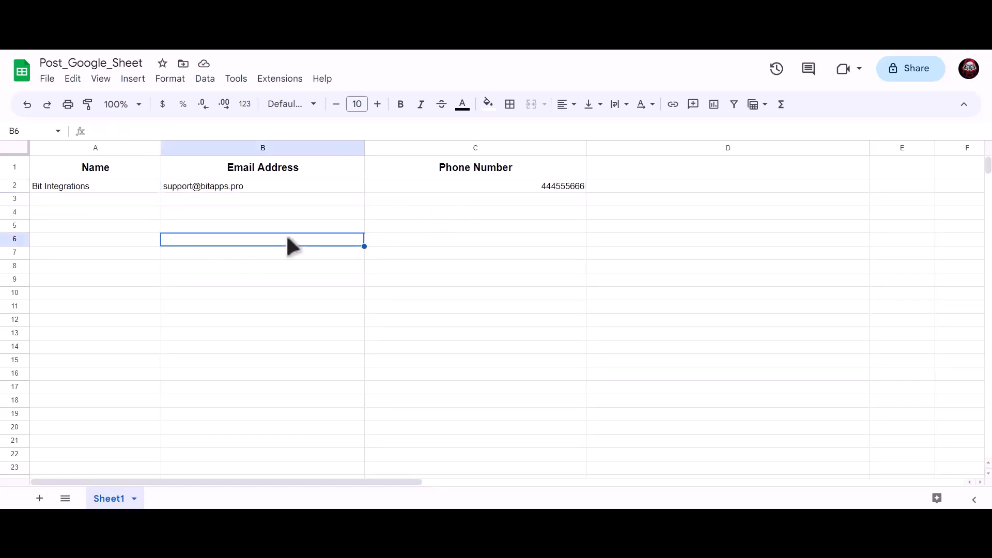